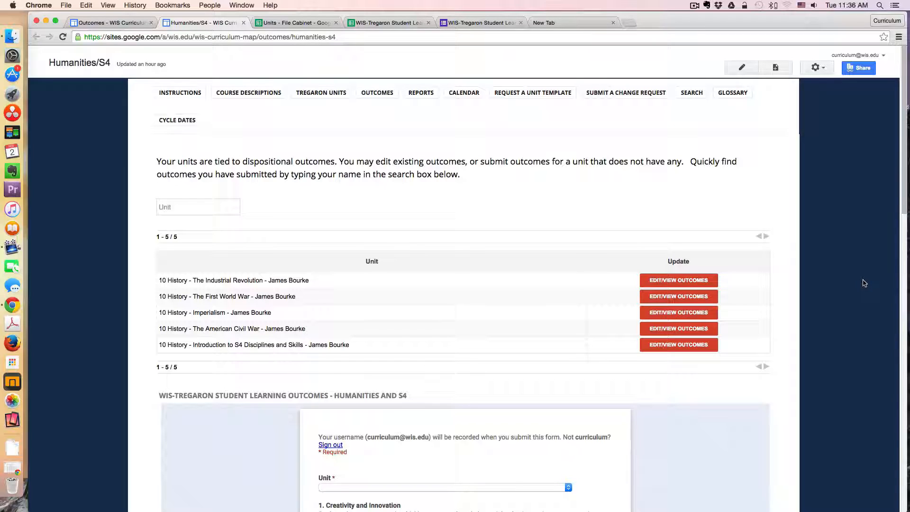
- Open the Humanities/S4 dashboard from the site's Outcomes page and show its list of submitted units
{"action": "left_click", "coordinate": [377, 97]}
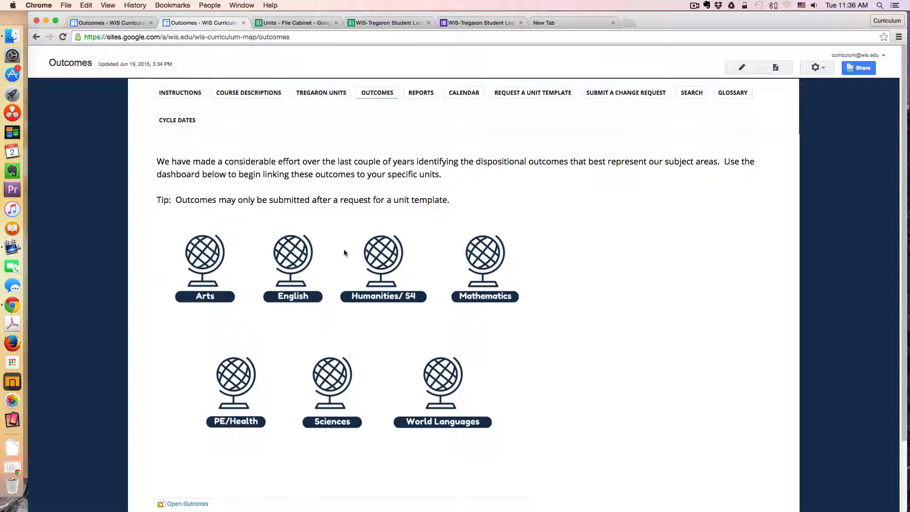
{"action": "left_click", "coordinate": [384, 263]}
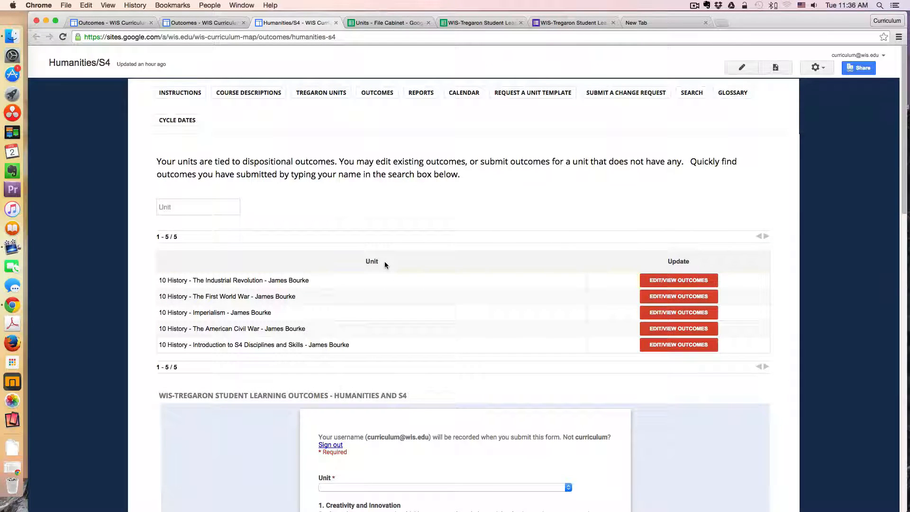
{"action": "scroll", "coordinate": [787, 284], "scroll_direction": "down", "scroll_amount": 1}
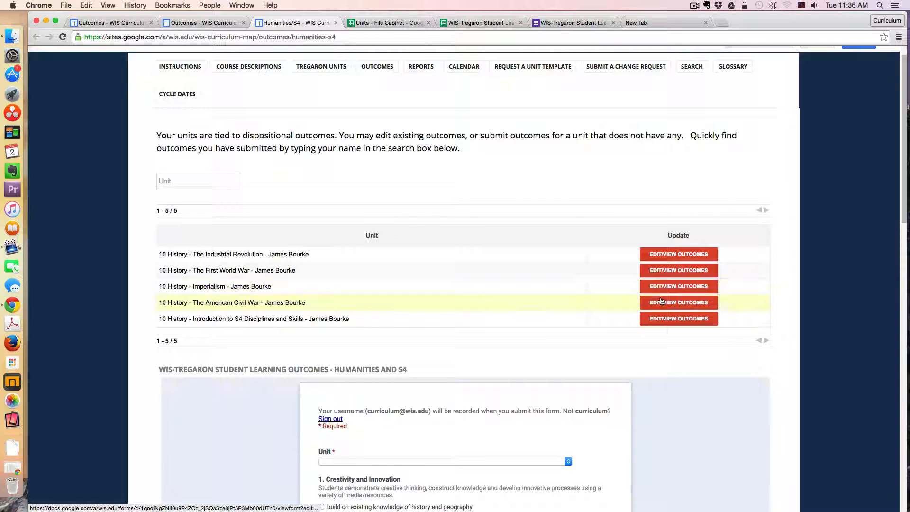
{"action": "scroll", "coordinate": [662, 300], "scroll_direction": "down", "scroll_amount": 2}
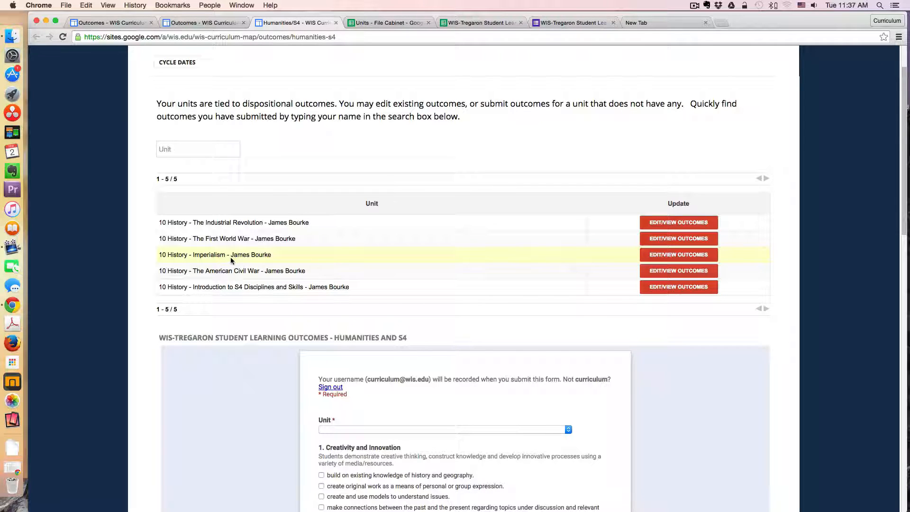
- Review the submitted outcomes response for the 10 History - Imperialism unit and close it
{"action": "left_click", "coordinate": [662, 255]}
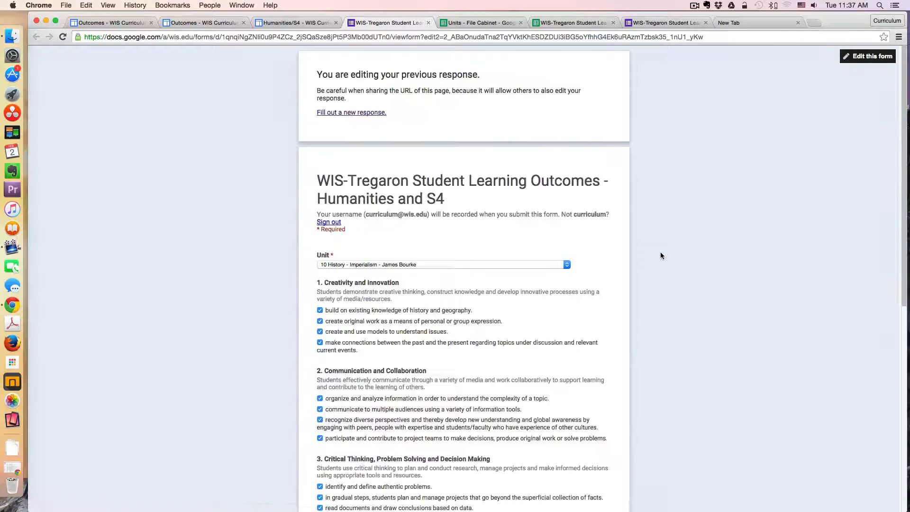
{"action": "scroll", "coordinate": [661, 256], "scroll_direction": "down", "scroll_amount": 10}
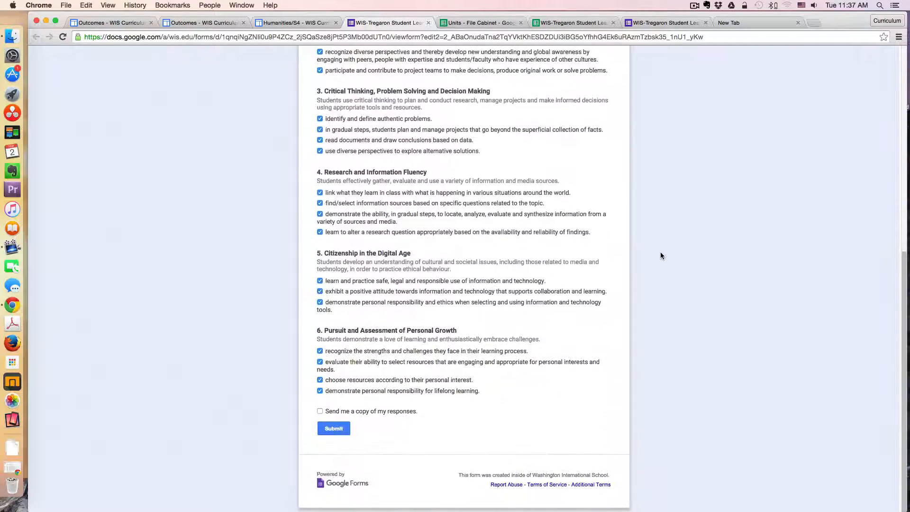
{"action": "scroll", "coordinate": [661, 255], "scroll_direction": "up", "scroll_amount": 15}
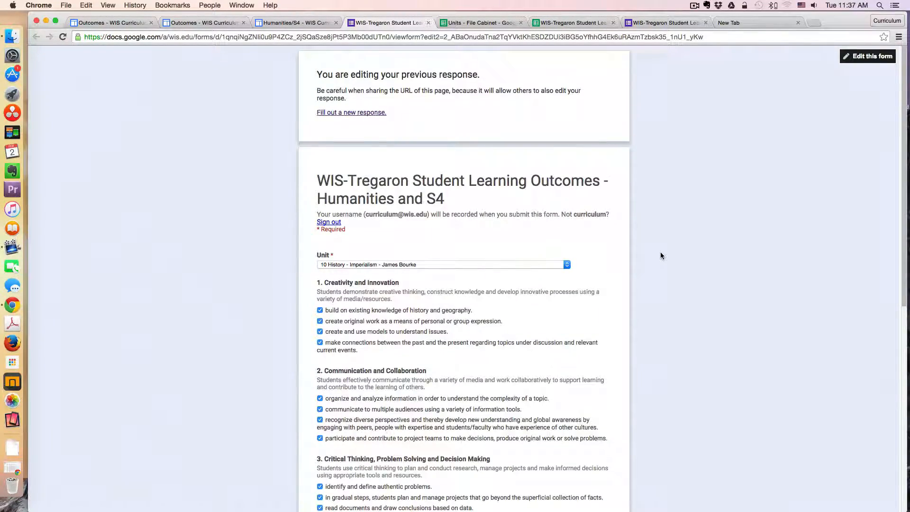
{"action": "left_click", "coordinate": [428, 22]}
{"action": "left_click", "coordinate": [521, 183]}
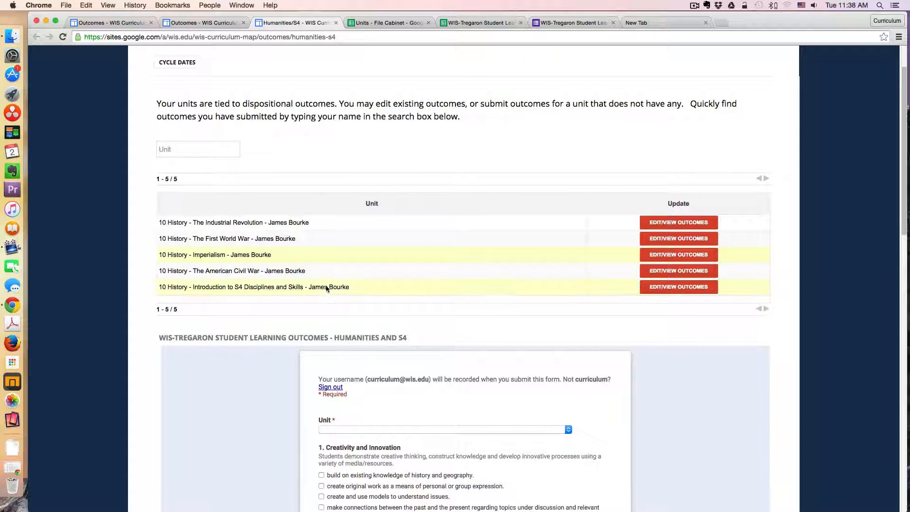
- Look through the six outcome categories in the blank Humanities and S4 form below the unit table
{"action": "scroll", "coordinate": [793, 306], "scroll_direction": "down", "scroll_amount": 5}
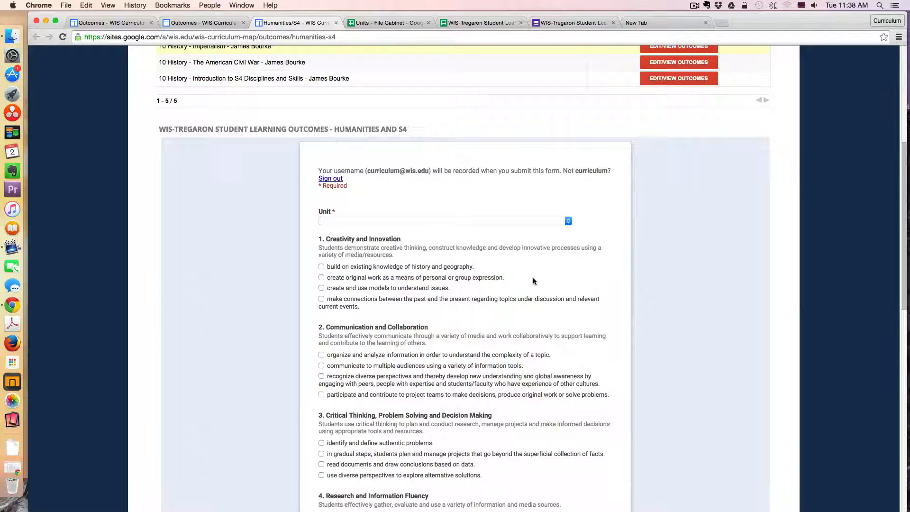
{"action": "scroll", "coordinate": [535, 280], "scroll_direction": "down", "scroll_amount": 5}
{"action": "scroll", "coordinate": [539, 281], "scroll_direction": "down", "scroll_amount": 4}
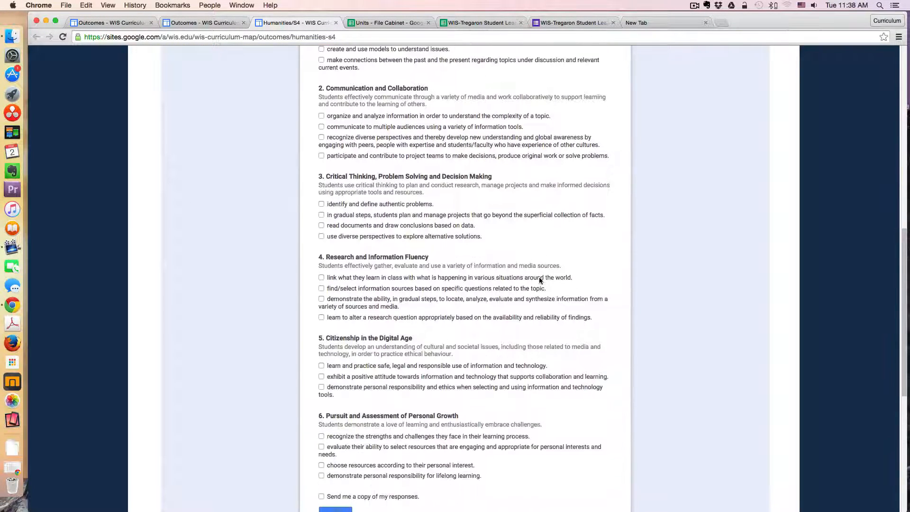
{"action": "scroll", "coordinate": [540, 281], "scroll_direction": "up", "scroll_amount": 9}
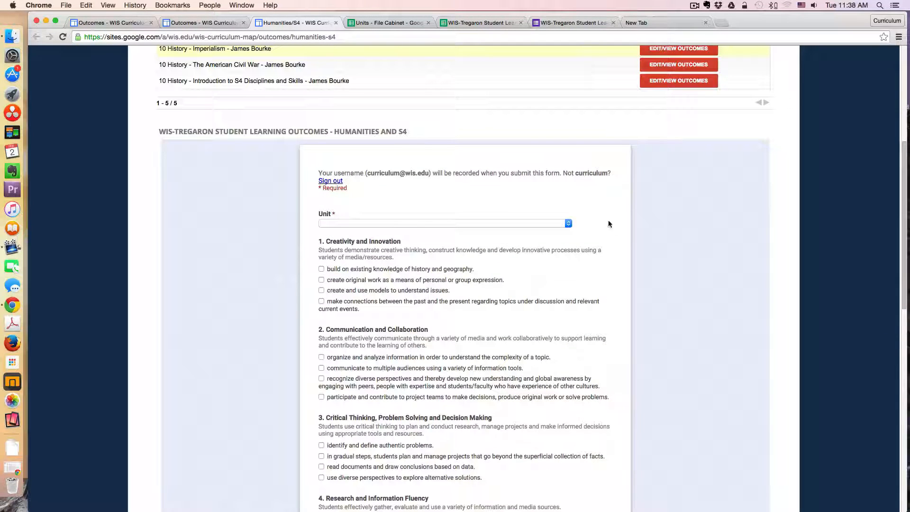
- Look at the units offered in the form's Unit field without choosing one, and check the outcome checkboxes down to Submit
{"action": "left_click", "coordinate": [568, 224]}
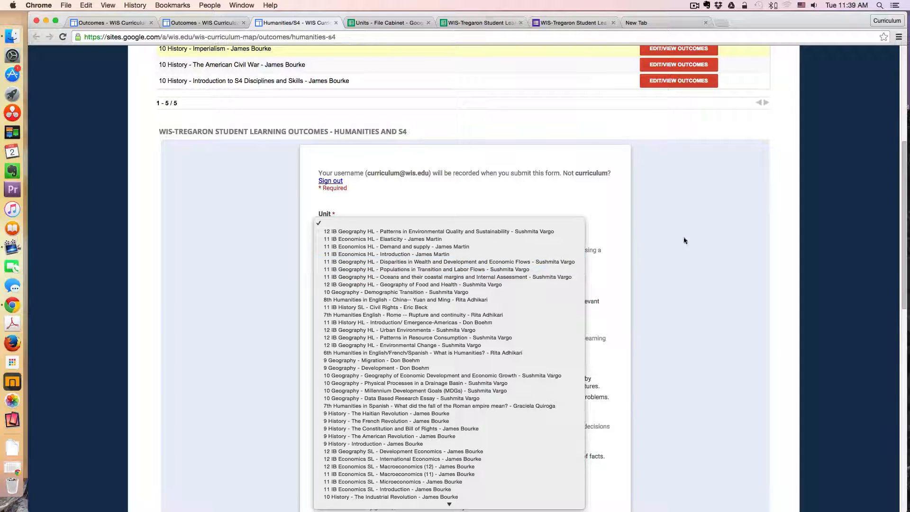
{"action": "left_click", "coordinate": [766, 235]}
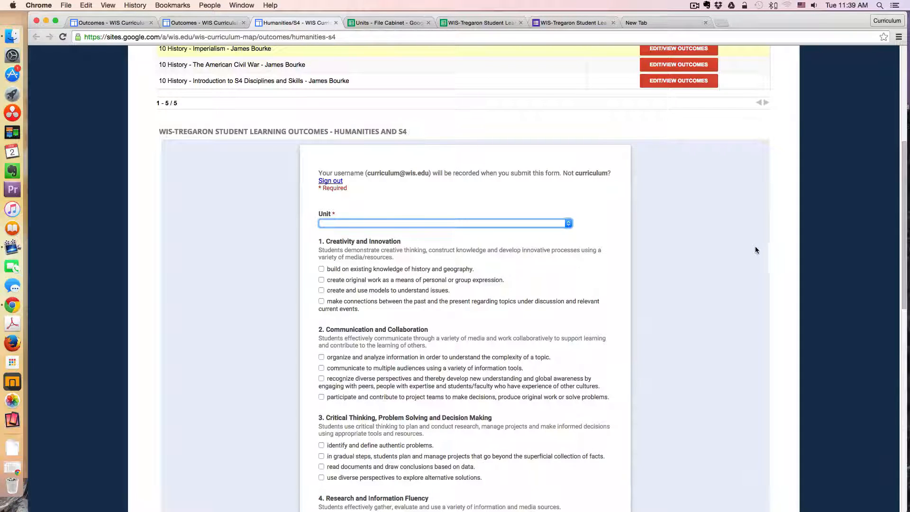
{"action": "scroll", "coordinate": [593, 336], "scroll_direction": "down", "scroll_amount": 5}
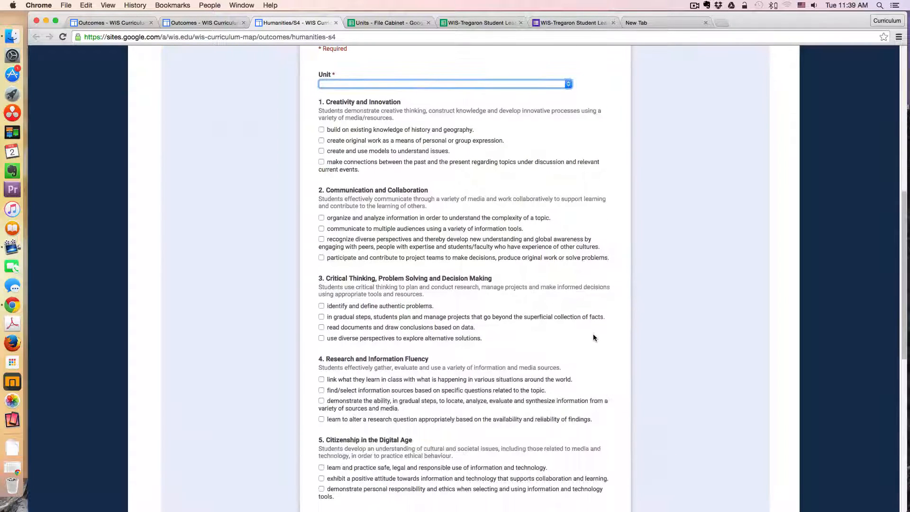
{"action": "scroll", "coordinate": [593, 334], "scroll_direction": "down", "scroll_amount": 8}
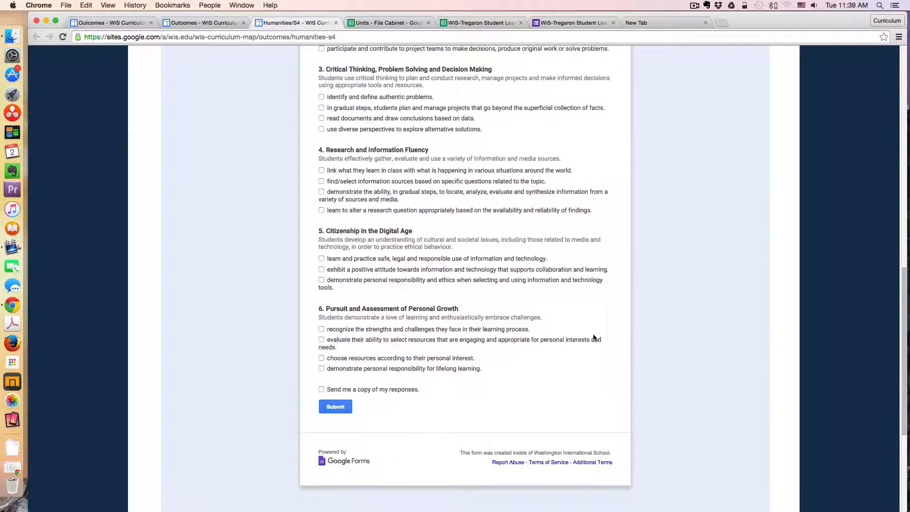
{"action": "scroll", "coordinate": [605, 333], "scroll_direction": "up", "scroll_amount": 2}
{"action": "scroll", "coordinate": [605, 335], "scroll_direction": "up", "scroll_amount": 12}
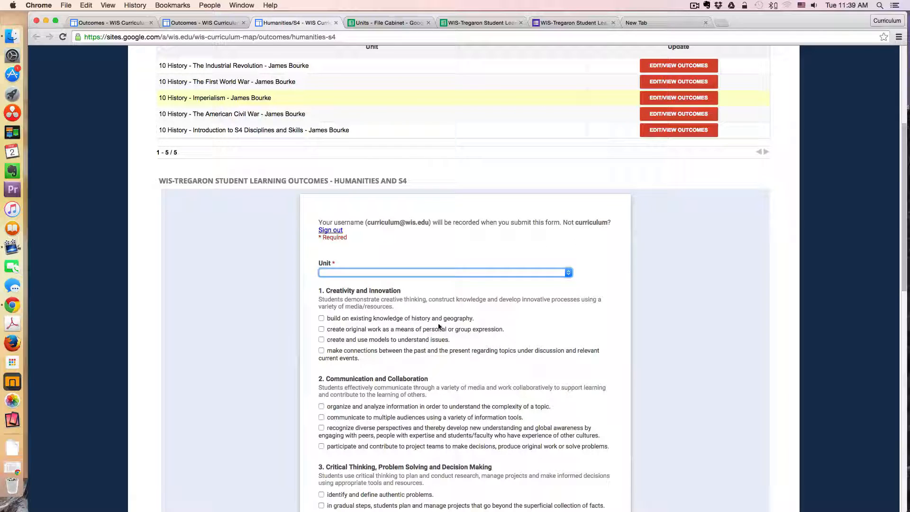
- Examine the Form Responses 1 sheet of the Humanities and S4 responses spreadsheet, from Timestamp across to the Formula Copy Down Status column
{"action": "left_click", "coordinate": [492, 23]}
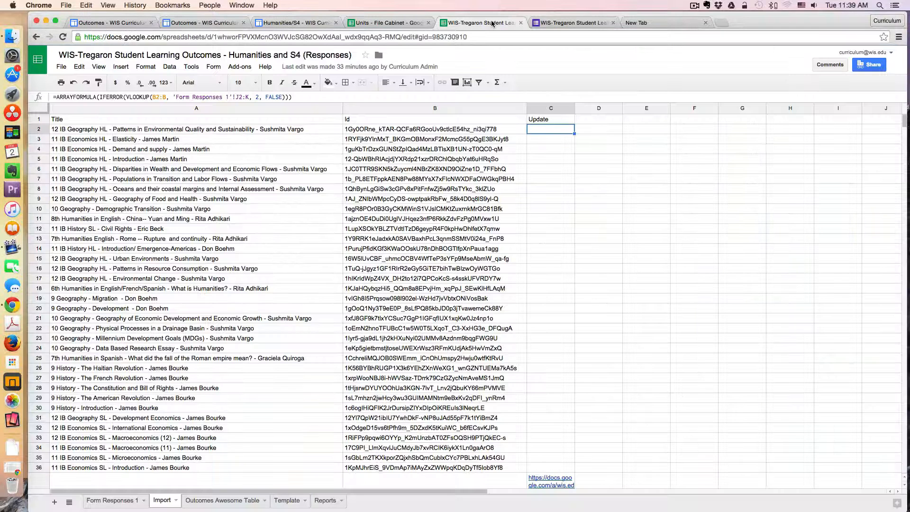
{"action": "left_click", "coordinate": [117, 501]}
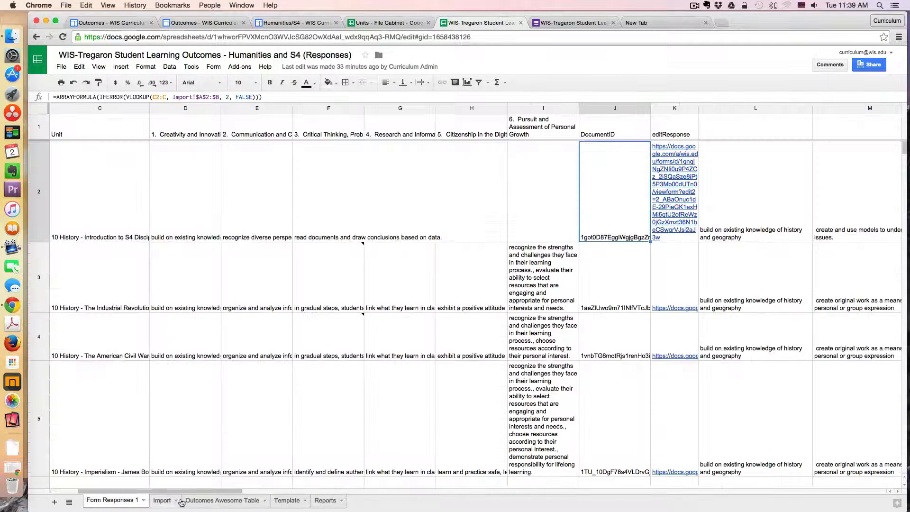
{"action": "scroll", "coordinate": [234, 459], "scroll_direction": "left", "scroll_amount": 3}
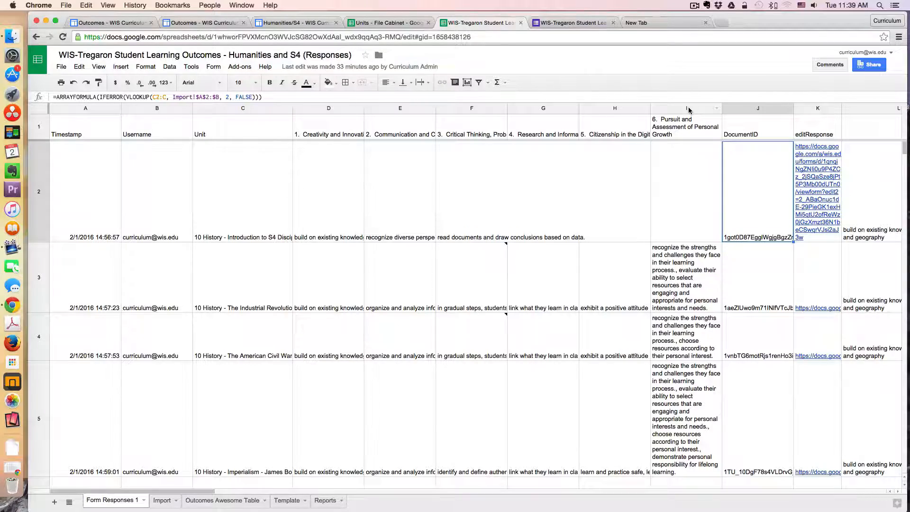
{"action": "scroll", "coordinate": [671, 185], "scroll_direction": "right", "scroll_amount": 5}
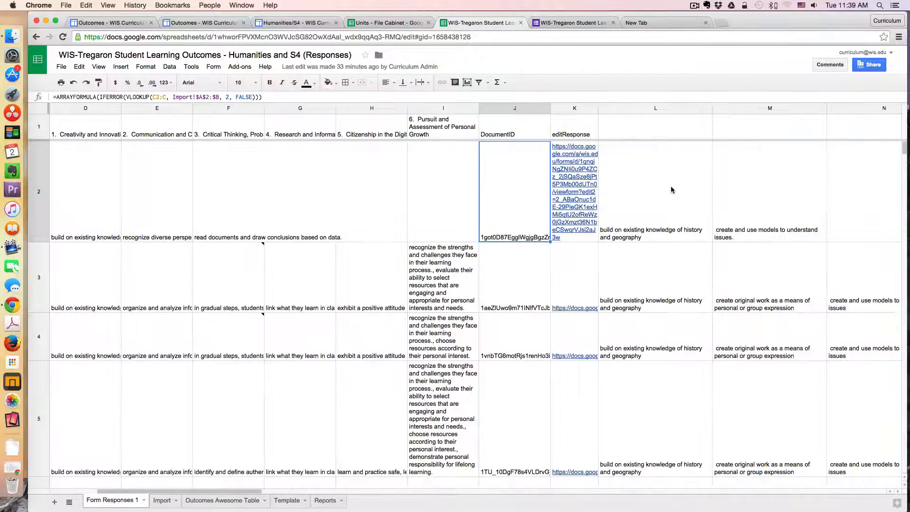
{"action": "scroll", "coordinate": [670, 190], "scroll_direction": "right", "scroll_amount": 10}
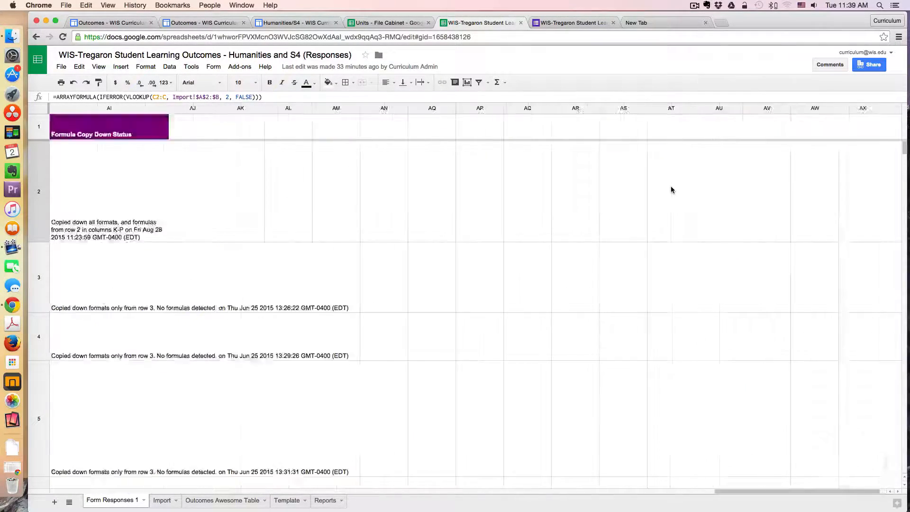
{"action": "scroll", "coordinate": [670, 189], "scroll_direction": "right", "scroll_amount": 2}
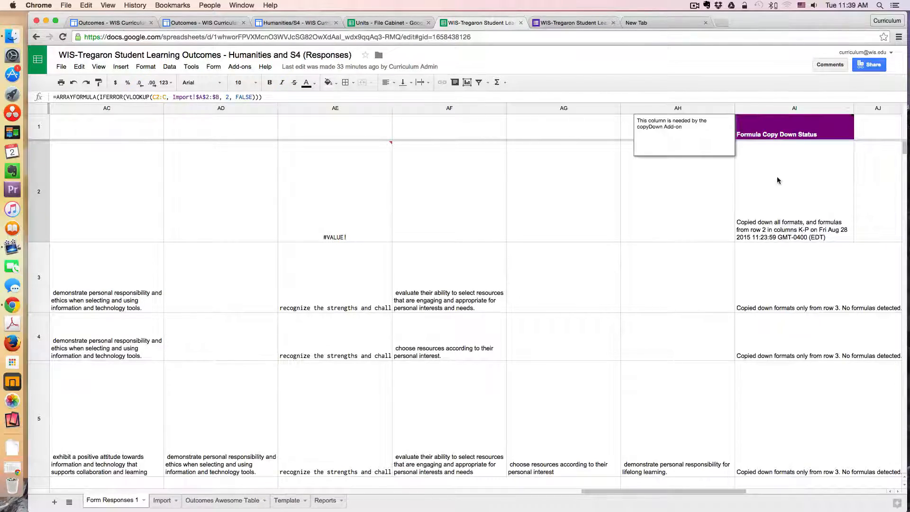
{"action": "scroll", "coordinate": [370, 209], "scroll_direction": "left", "scroll_amount": 10}
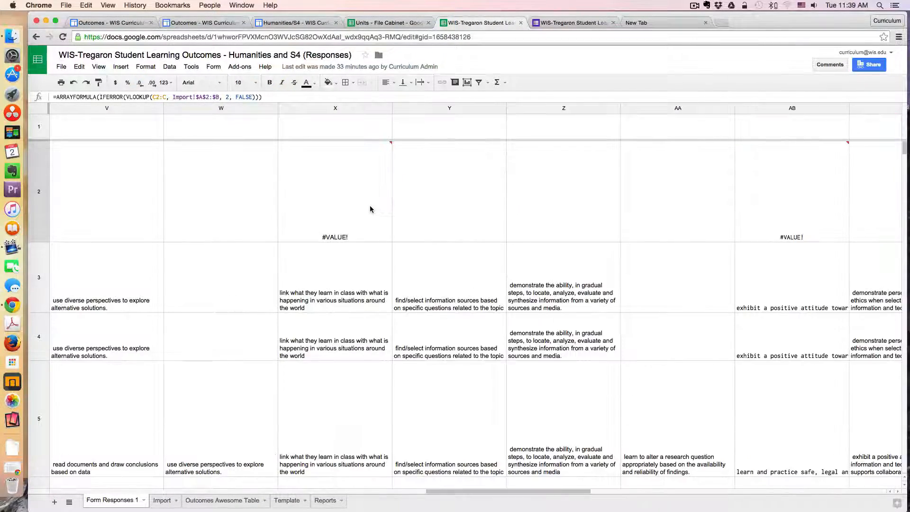
{"action": "scroll", "coordinate": [370, 209], "scroll_direction": "left", "scroll_amount": 10}
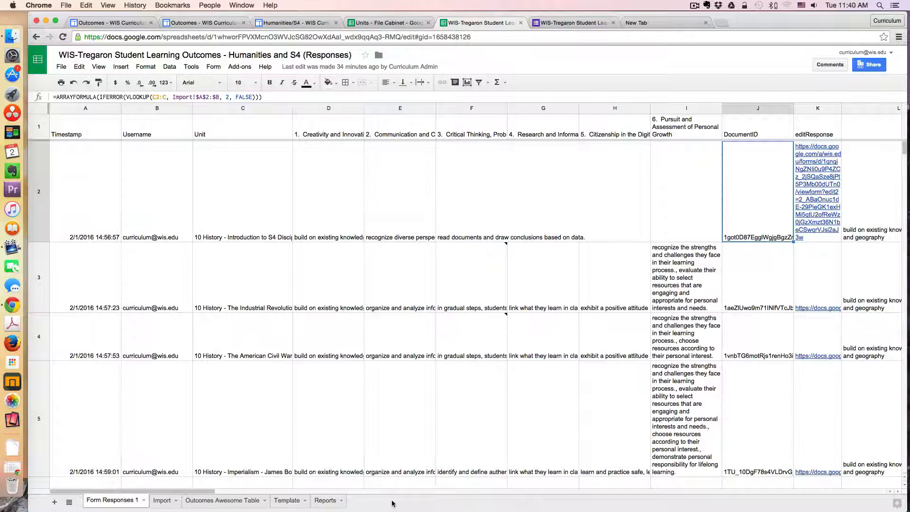
- Examine the outcome counts and pie charts on the Reports sheet, including the COUNTIF formula in B2
{"action": "left_click", "coordinate": [330, 504]}
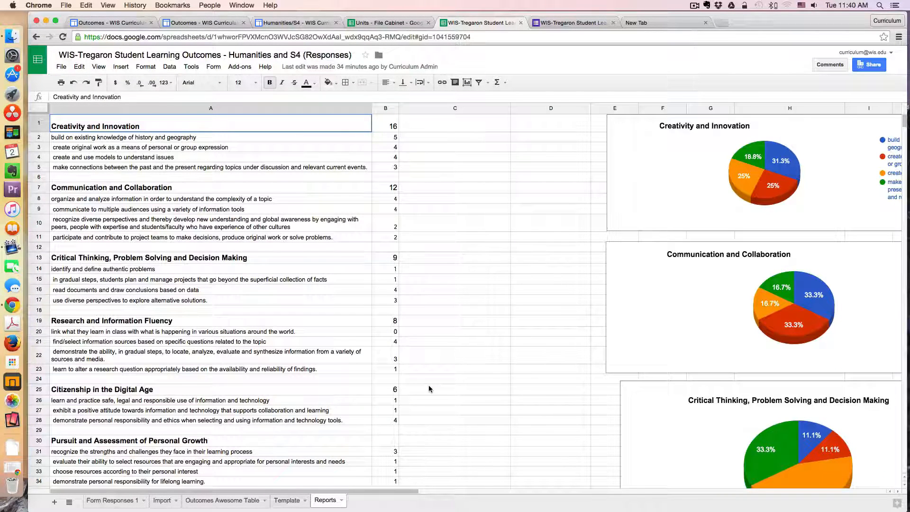
{"action": "scroll", "coordinate": [430, 385], "scroll_direction": "down", "scroll_amount": 5}
{"action": "scroll", "coordinate": [430, 384], "scroll_direction": "up", "scroll_amount": 5}
{"action": "left_click", "coordinate": [396, 137]}
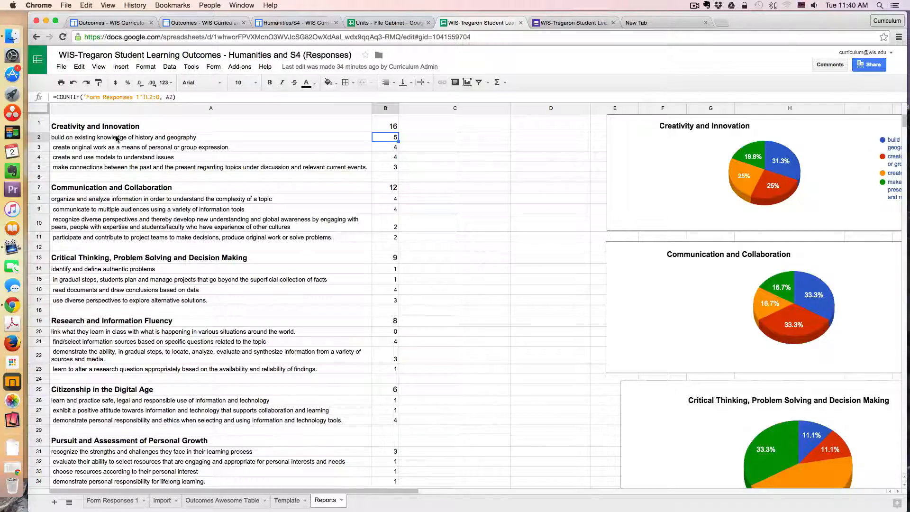
{"action": "scroll", "coordinate": [537, 260], "scroll_direction": "down", "scroll_amount": 5}
{"action": "scroll", "coordinate": [536, 260], "scroll_direction": "up", "scroll_amount": 5}
{"action": "scroll", "coordinate": [536, 260], "scroll_direction": "down", "scroll_amount": 5}
{"action": "scroll", "coordinate": [536, 259], "scroll_direction": "up", "scroll_amount": 5}
{"action": "scroll", "coordinate": [536, 259], "scroll_direction": "down", "scroll_amount": 10}
{"action": "scroll", "coordinate": [536, 260], "scroll_direction": "up", "scroll_amount": 10}
- View the Template sheet's Update code and examine the QUERY/IMPORTRANGE formula in A1 of the Import sheet without changing it
{"action": "left_click", "coordinate": [288, 499]}
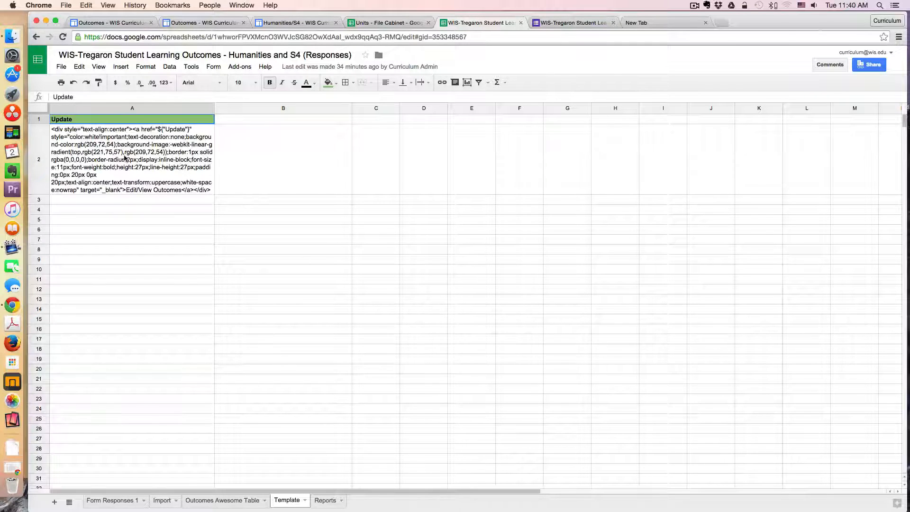
{"action": "left_click", "coordinate": [162, 500]}
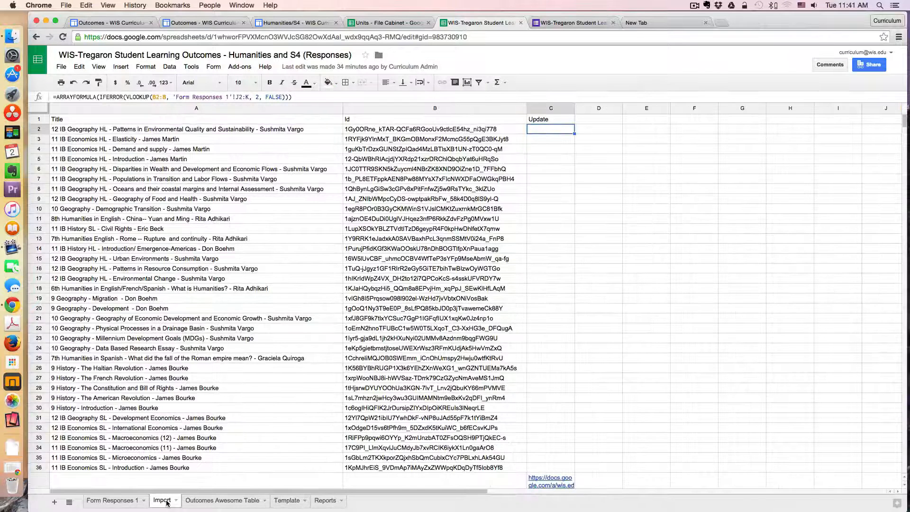
{"action": "left_click", "coordinate": [64, 120]}
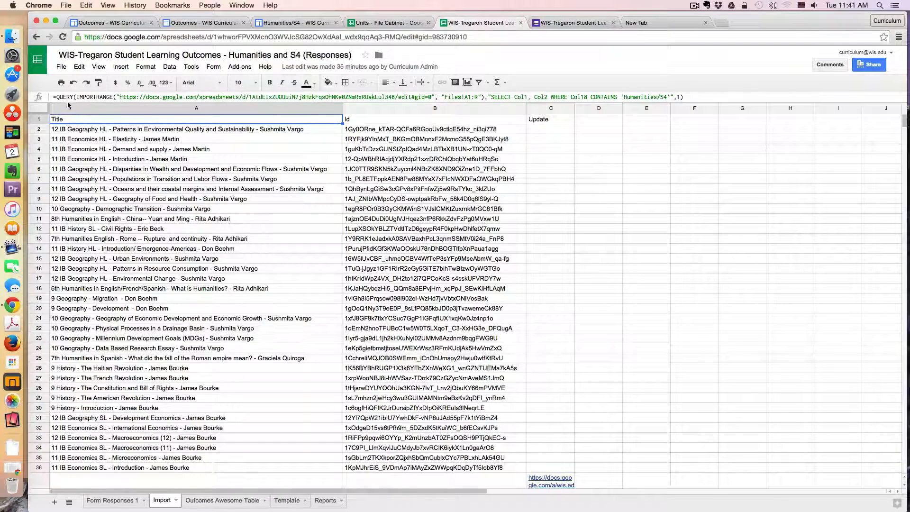
{"action": "left_click_drag", "start_coordinate": [54, 97], "coordinate": [687, 97]}
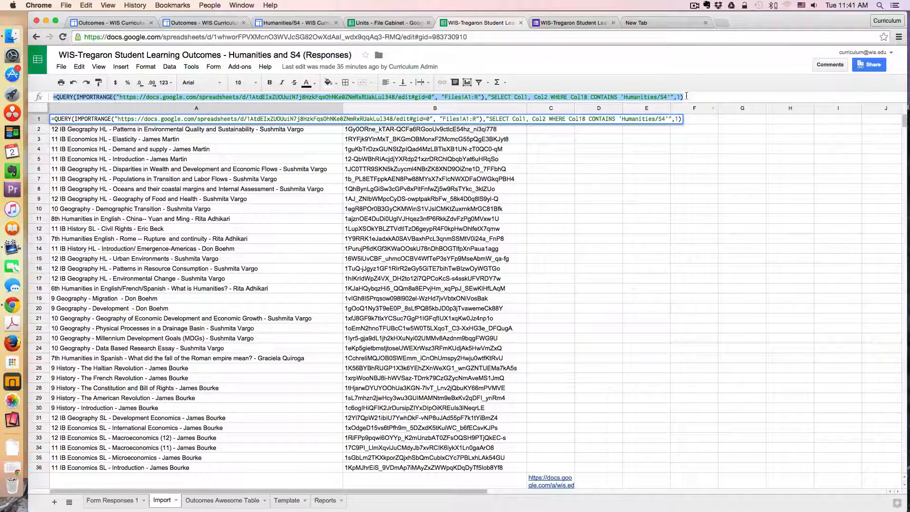
{"action": "left_click", "coordinate": [687, 97]}
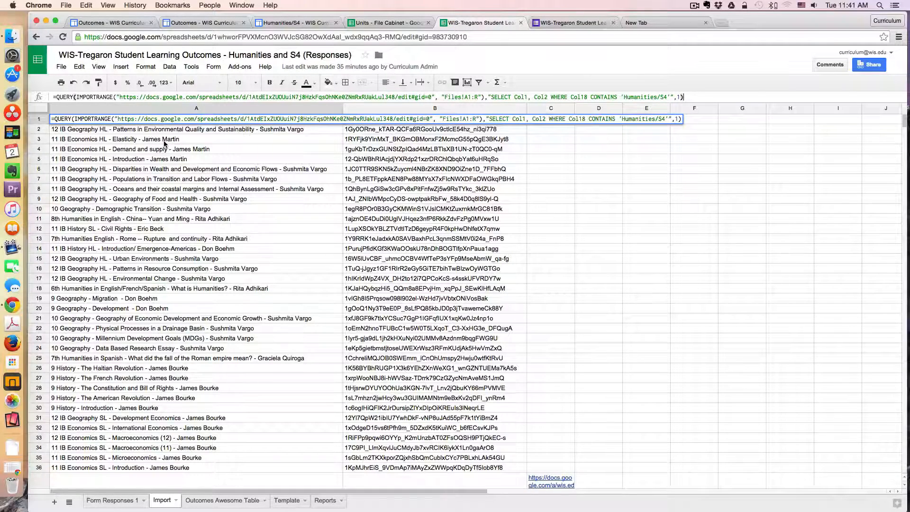
{"action": "key", "text": "Escape"}
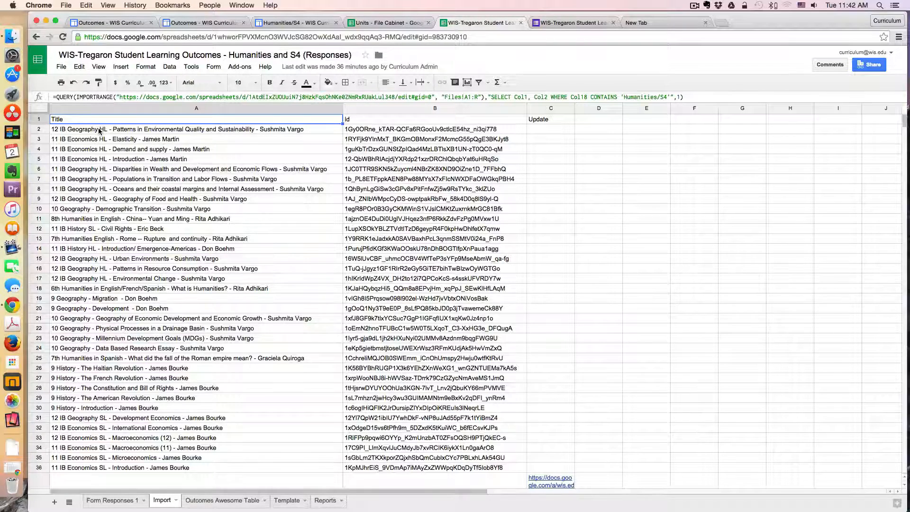
- Check the first unit's Id and the A1 import formula, and view the Subject Area column in the source spreadsheet Units - File Cabinet
{"action": "left_click", "coordinate": [366, 132]}
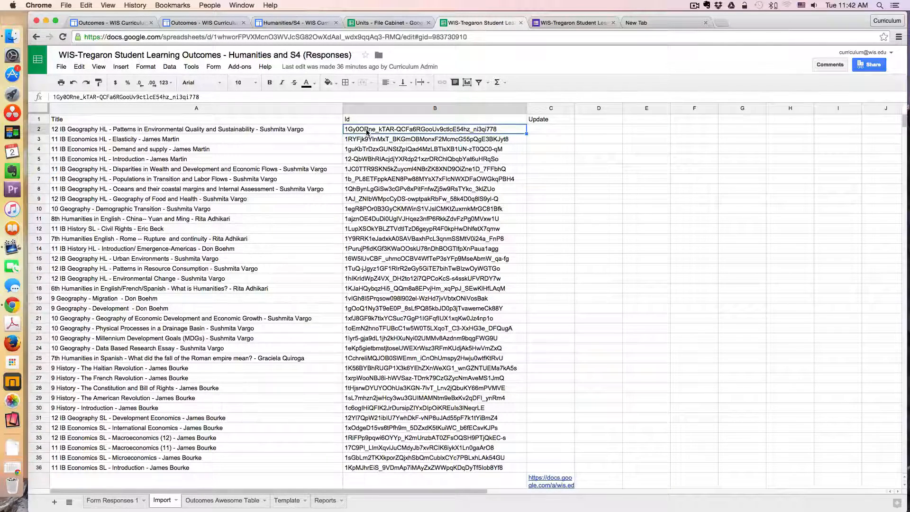
{"action": "left_click", "coordinate": [67, 120]}
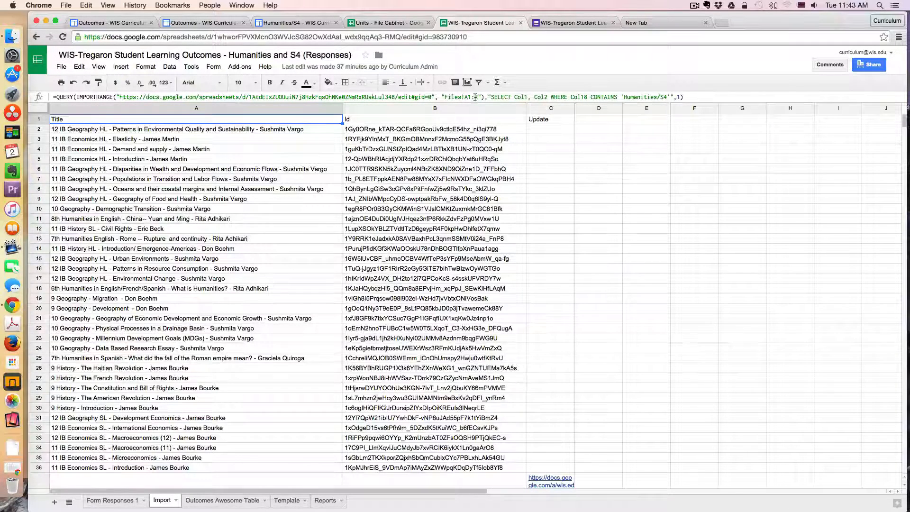
{"action": "left_click", "coordinate": [400, 24]}
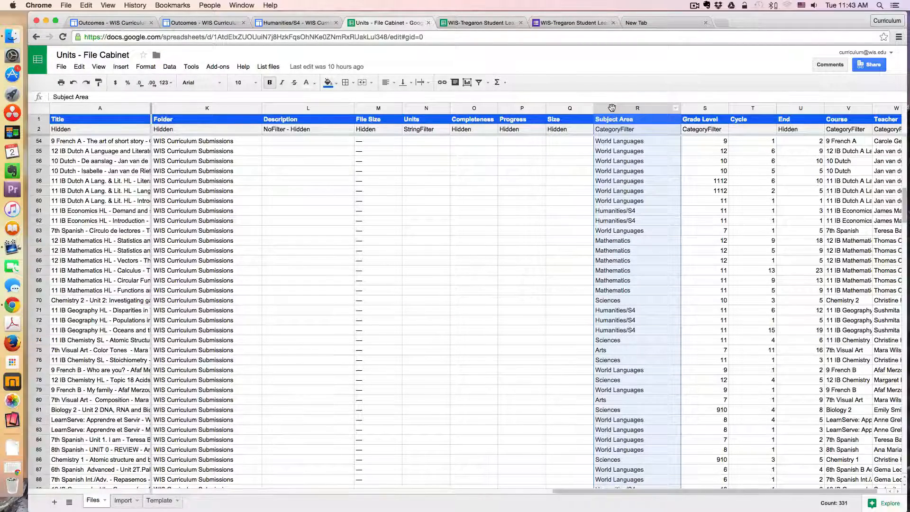
- Compare the Import sheet's A1 formula and Id values with the Title, Id and Subject Area columns in Units - File Cabinet
{"action": "left_click", "coordinate": [462, 23]}
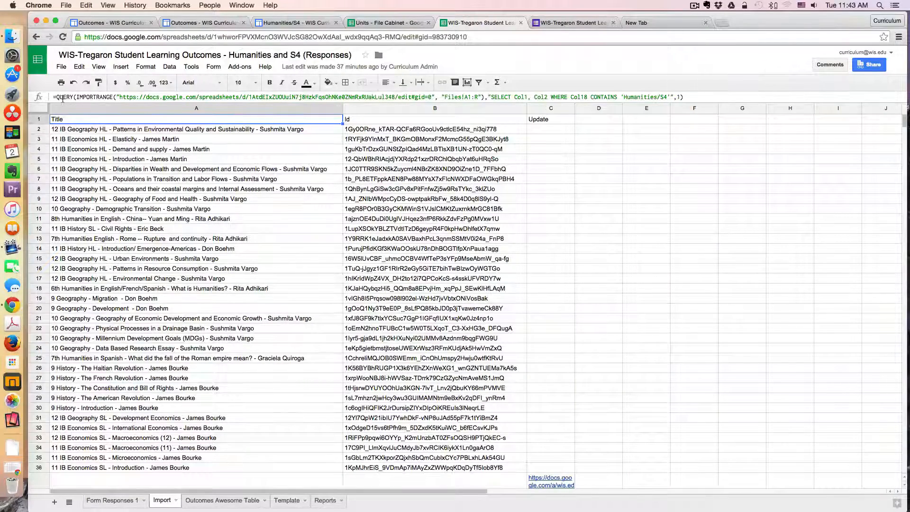
{"action": "left_click", "coordinate": [377, 25]}
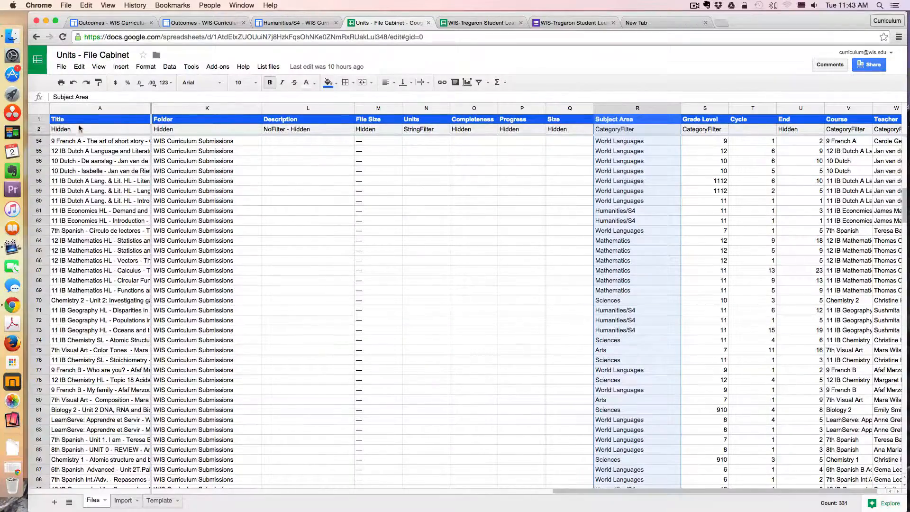
{"action": "scroll", "coordinate": [188, 154], "scroll_direction": "left", "scroll_amount": 10}
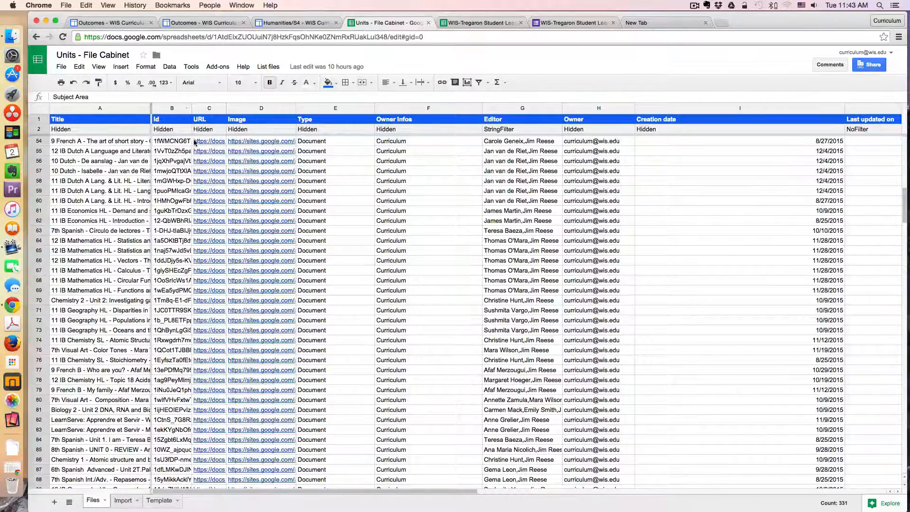
{"action": "left_click", "coordinate": [480, 23]}
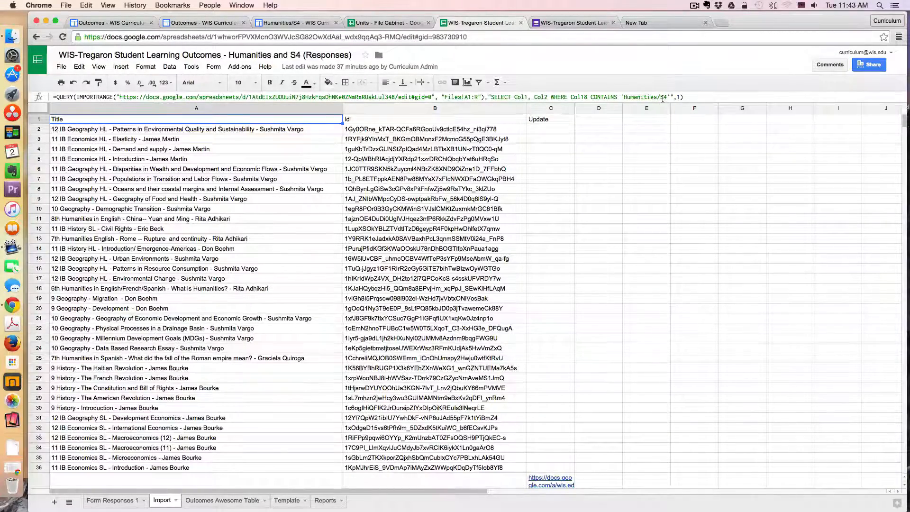
{"action": "left_click", "coordinate": [384, 23]}
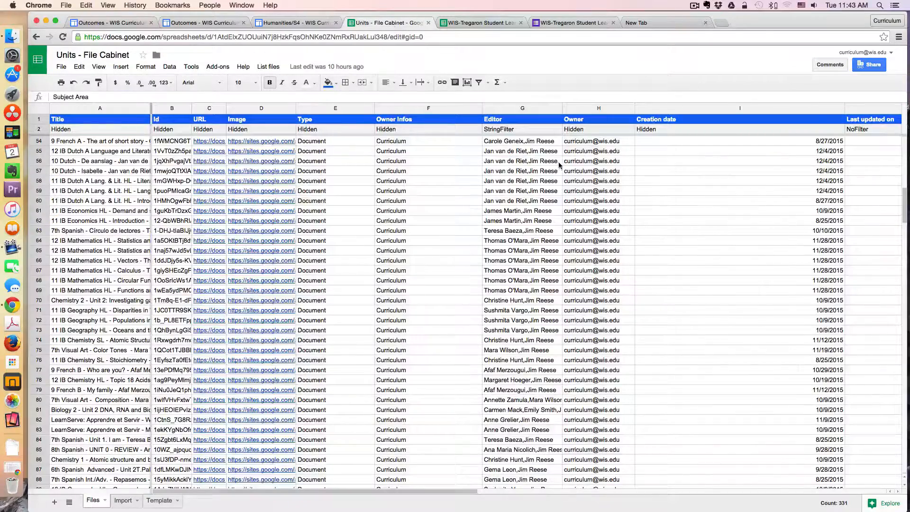
{"action": "scroll", "coordinate": [560, 165], "scroll_direction": "right", "scroll_amount": 20}
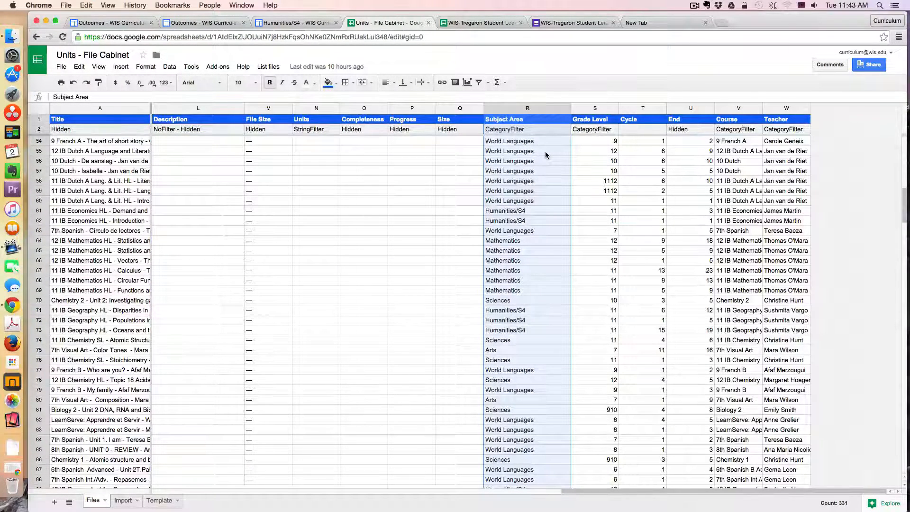
{"action": "scroll", "coordinate": [536, 169], "scroll_direction": "down", "scroll_amount": 2}
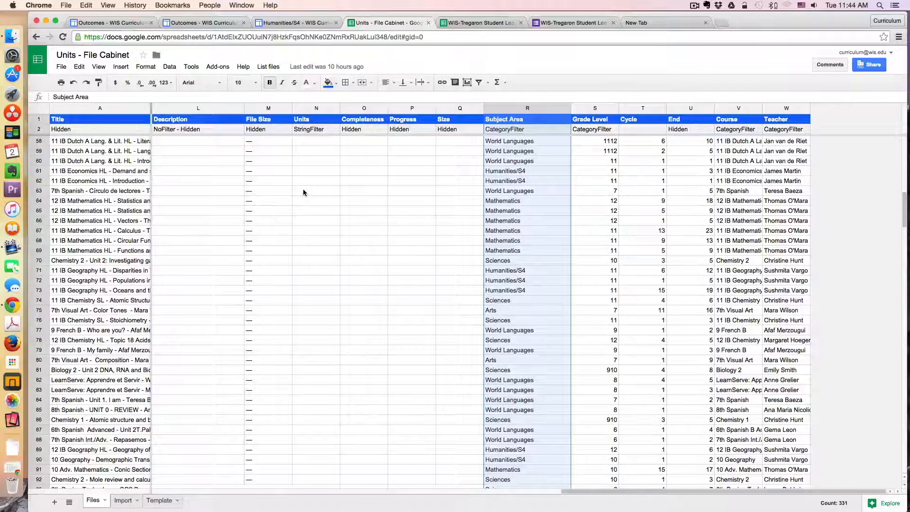
{"action": "left_click", "coordinate": [489, 23]}
{"action": "left_click", "coordinate": [470, 130]}
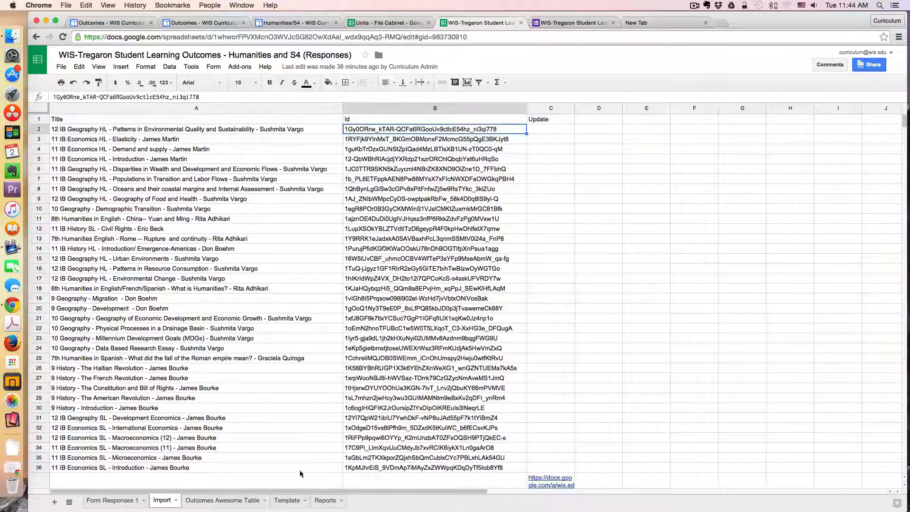
- Examine the query formula in A3 of the Outcomes Awesome Table sheet against the Import sheet it draws from
{"action": "left_click", "coordinate": [219, 501]}
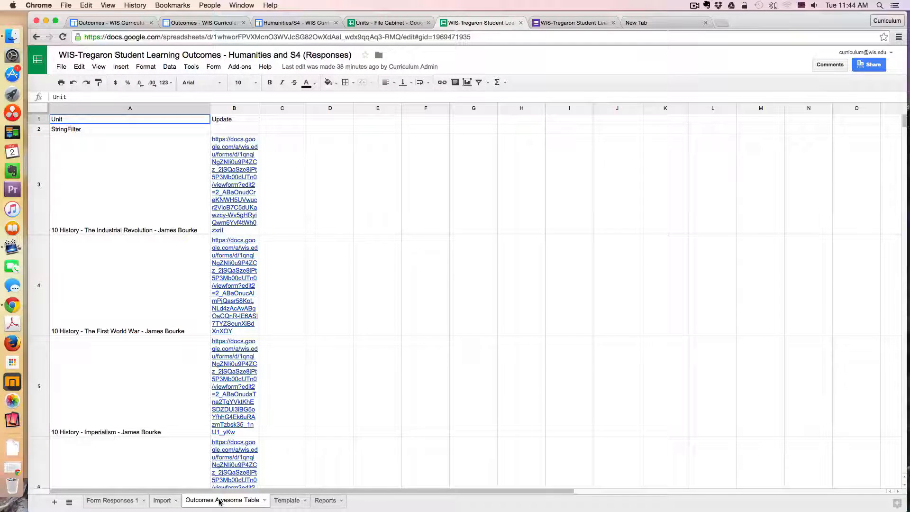
{"action": "left_click", "coordinate": [108, 196]}
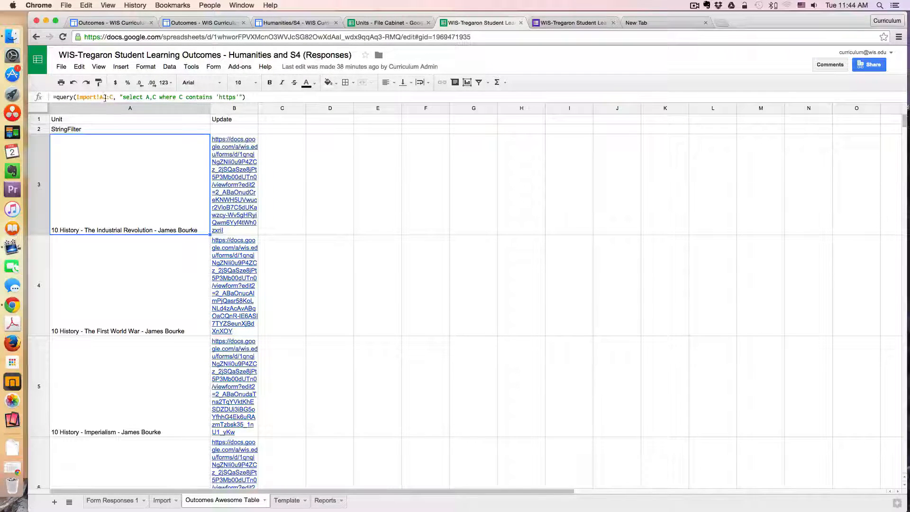
{"action": "left_click", "coordinate": [160, 501]}
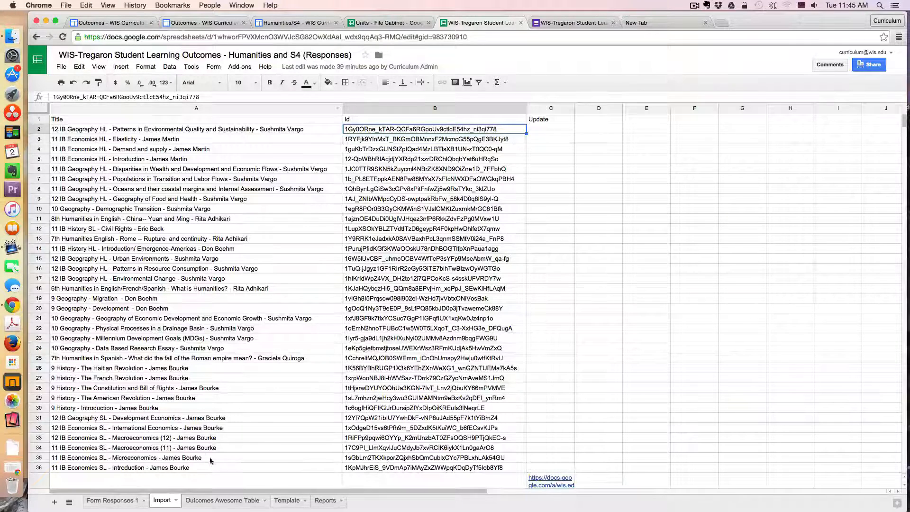
{"action": "left_click", "coordinate": [246, 501]}
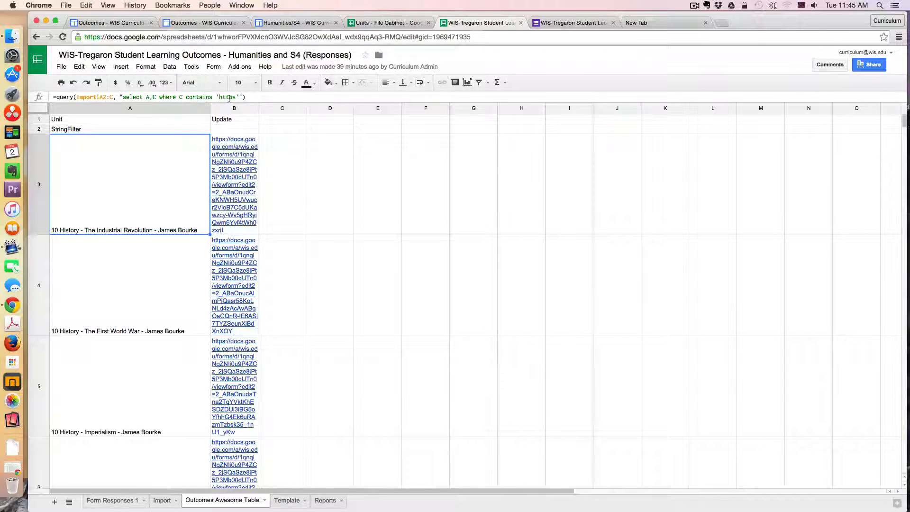
{"action": "mouse_move", "coordinate": [238, 171]}
- Examine the Update links beside the 10 History units on the Import sheet and the Unit header on Outcomes Awesome Table
{"action": "left_click", "coordinate": [163, 501]}
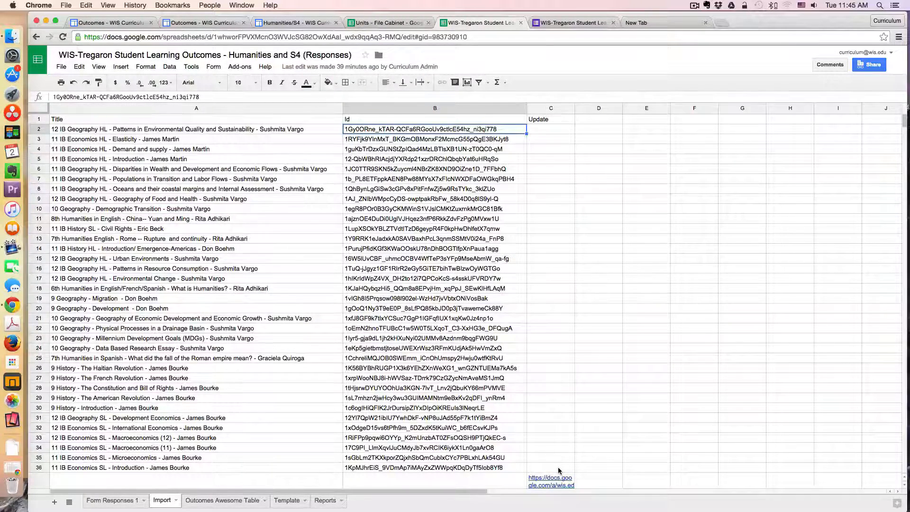
{"action": "scroll", "coordinate": [558, 471], "scroll_direction": "down", "scroll_amount": 10}
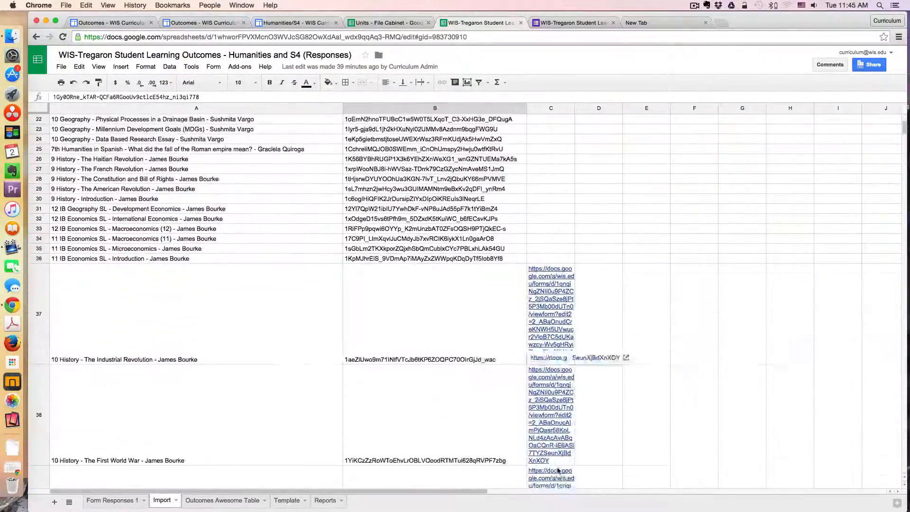
{"action": "scroll", "coordinate": [559, 470], "scroll_direction": "down", "scroll_amount": 5}
{"action": "scroll", "coordinate": [331, 228], "scroll_direction": "up", "scroll_amount": 5}
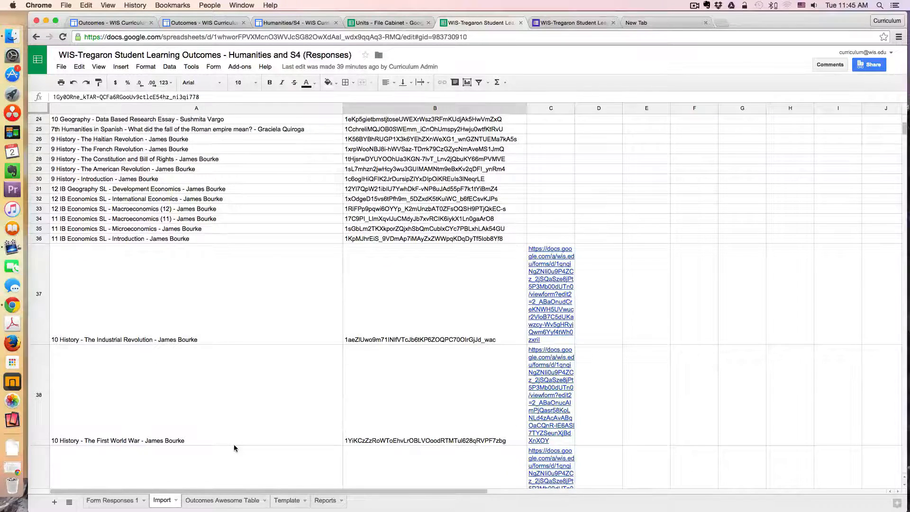
{"action": "scroll", "coordinate": [234, 444], "scroll_direction": "down", "scroll_amount": 5}
{"action": "scroll", "coordinate": [235, 447], "scroll_direction": "down", "scroll_amount": 5}
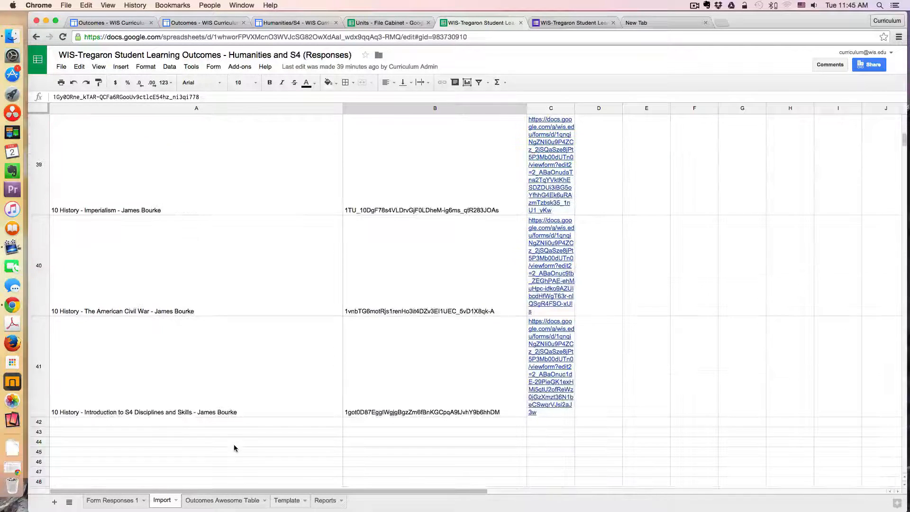
{"action": "scroll", "coordinate": [209, 382], "scroll_direction": "up", "scroll_amount": 3}
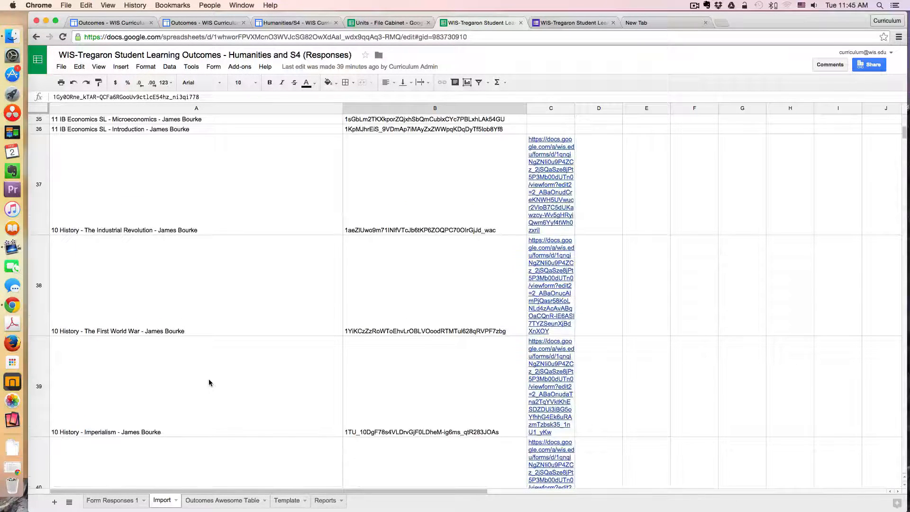
{"action": "scroll", "coordinate": [209, 382], "scroll_direction": "up", "scroll_amount": 15}
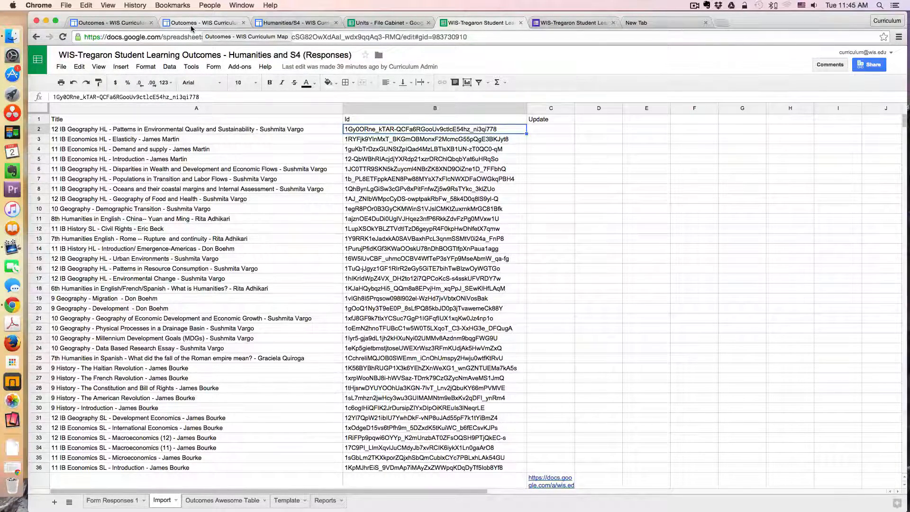
{"action": "mouse_move", "coordinate": [535, 482]}
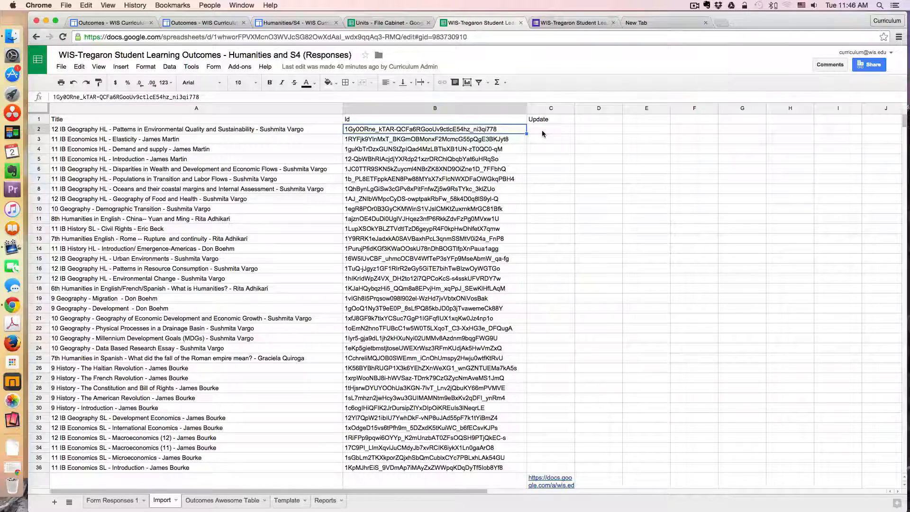
{"action": "left_click", "coordinate": [214, 502]}
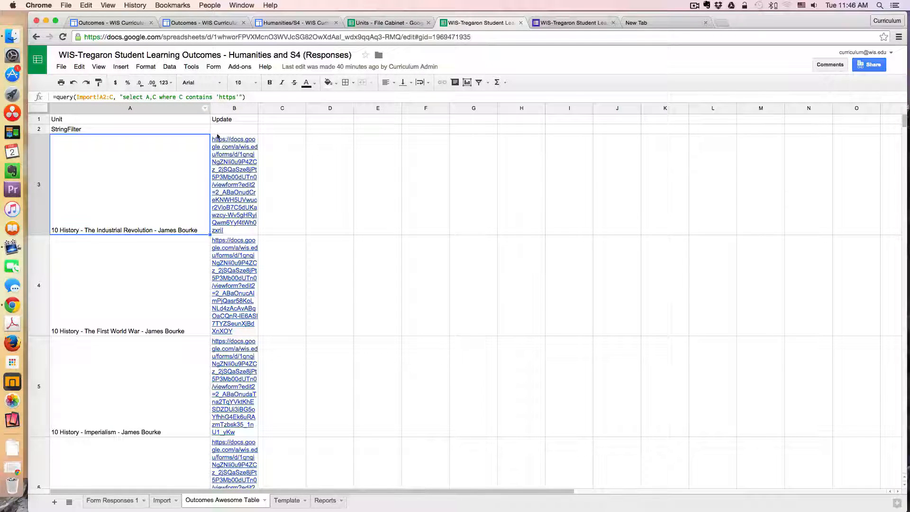
{"action": "left_click", "coordinate": [207, 121]}
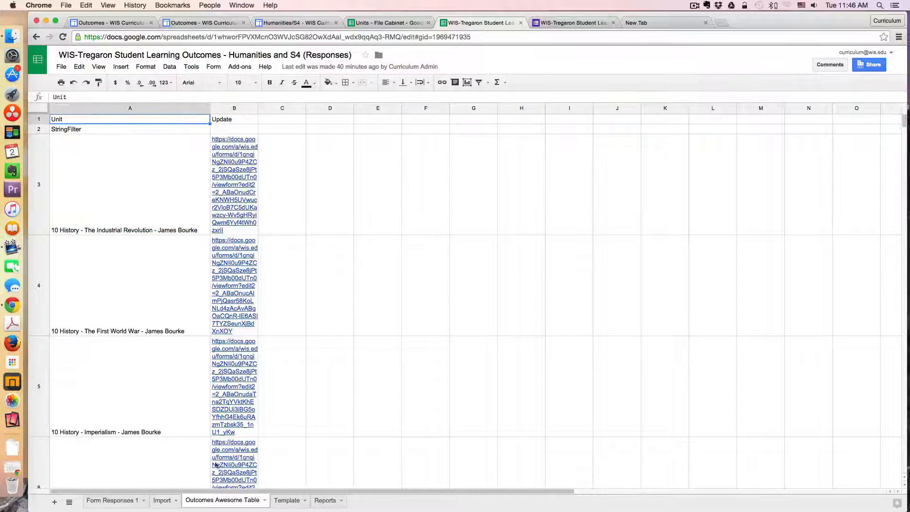
- Examine the VLOOKUP array formula in DocumentID cell J2 of Form Responses 1 and the Unit cell it looks up
{"action": "left_click", "coordinate": [126, 501]}
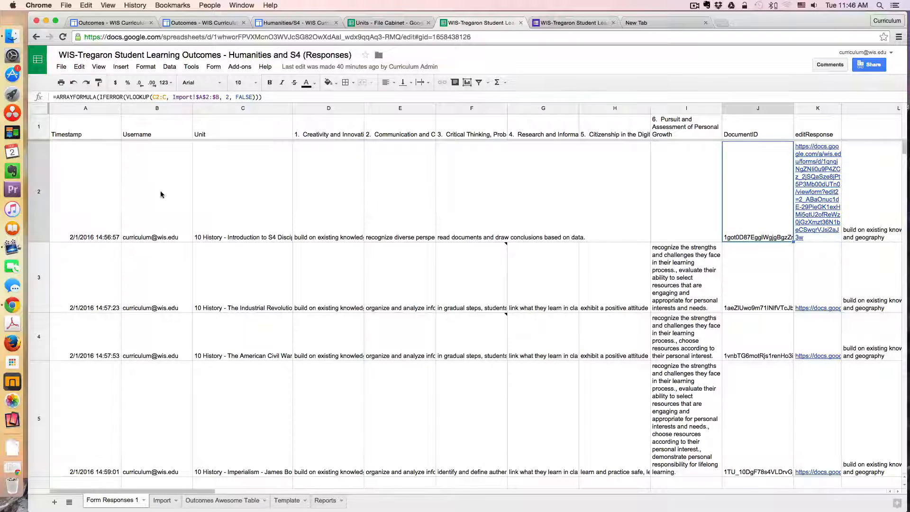
{"action": "left_click", "coordinate": [106, 187]}
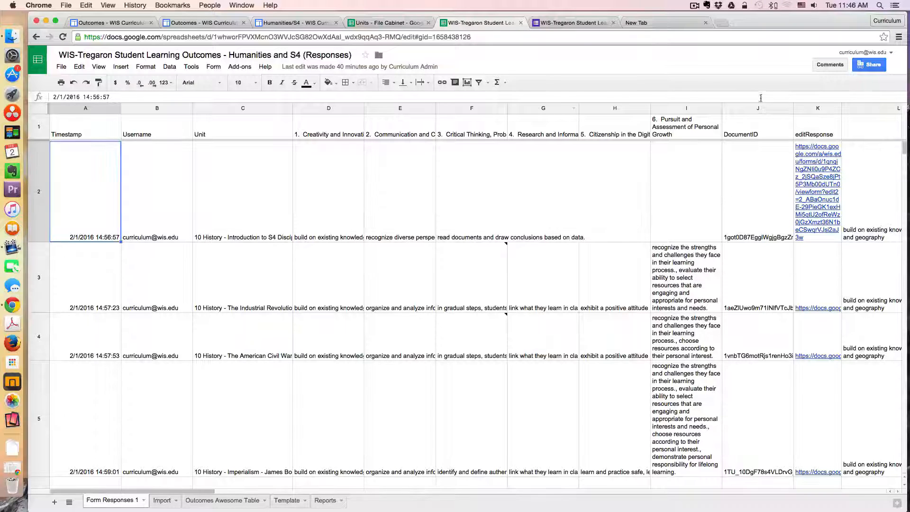
{"action": "left_click", "coordinate": [766, 192]}
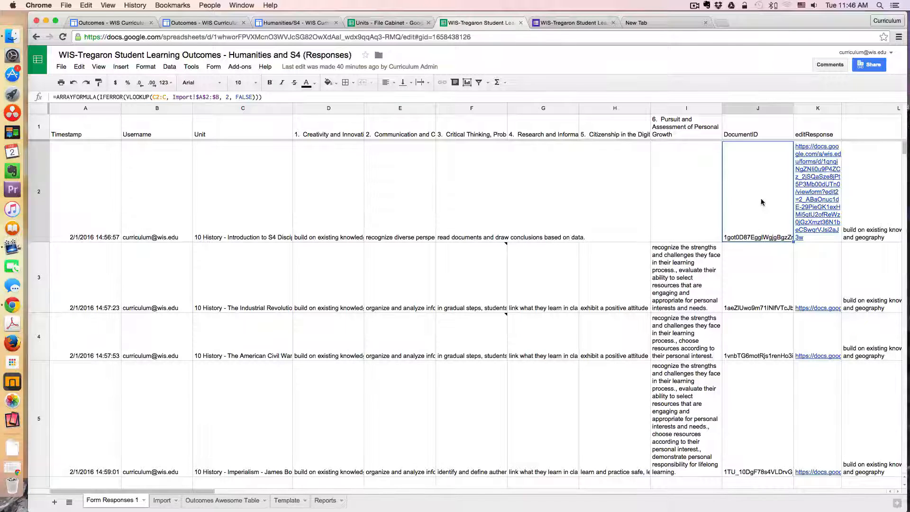
{"action": "left_click", "coordinate": [245, 214]}
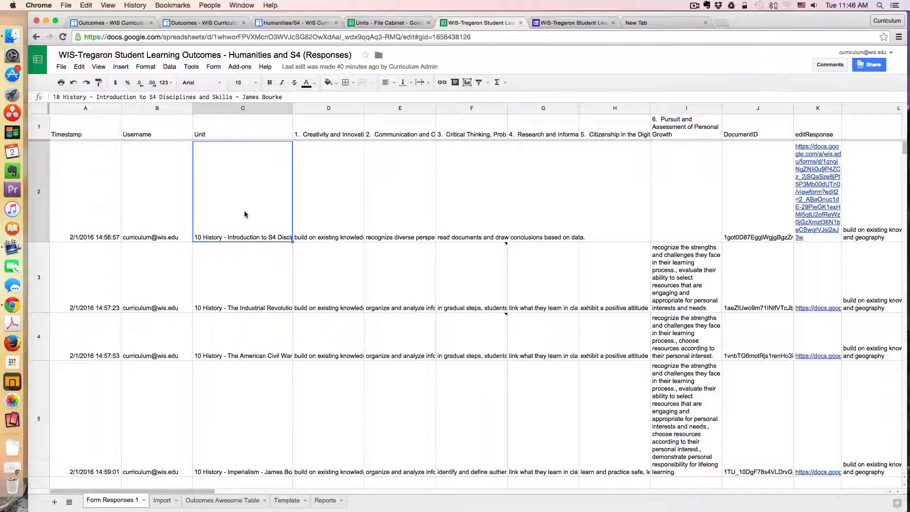
{"action": "left_click", "coordinate": [757, 200]}
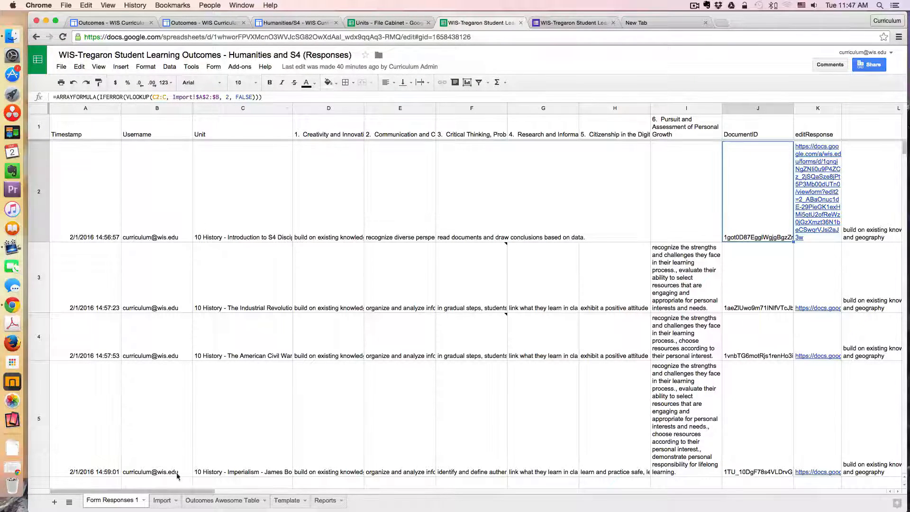
- Check the Title and Id columns on the Import sheet as the source range for the DocumentID lookup
{"action": "left_click", "coordinate": [171, 499]}
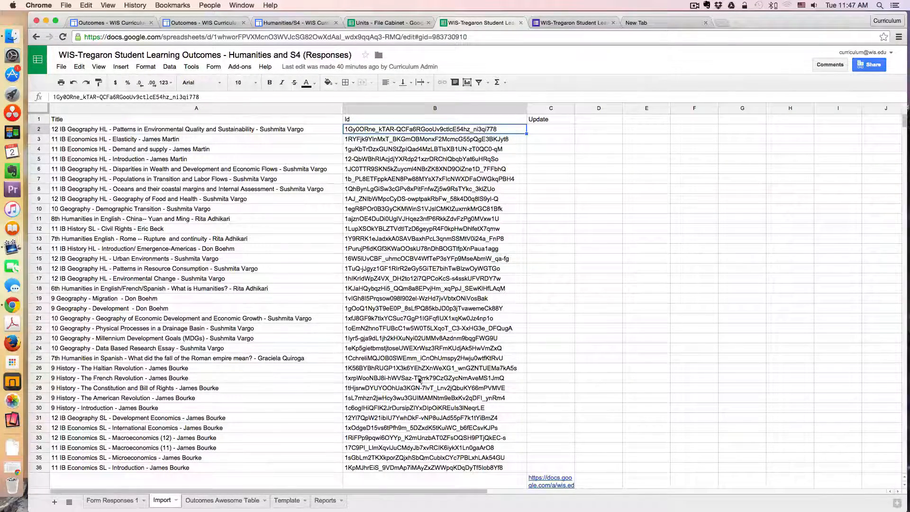
{"action": "left_click", "coordinate": [113, 500]}
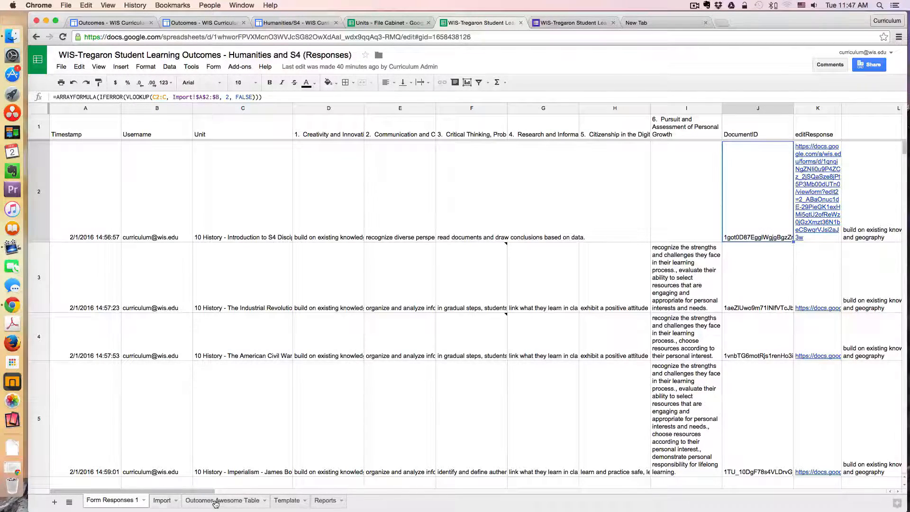
{"action": "left_click", "coordinate": [162, 501]}
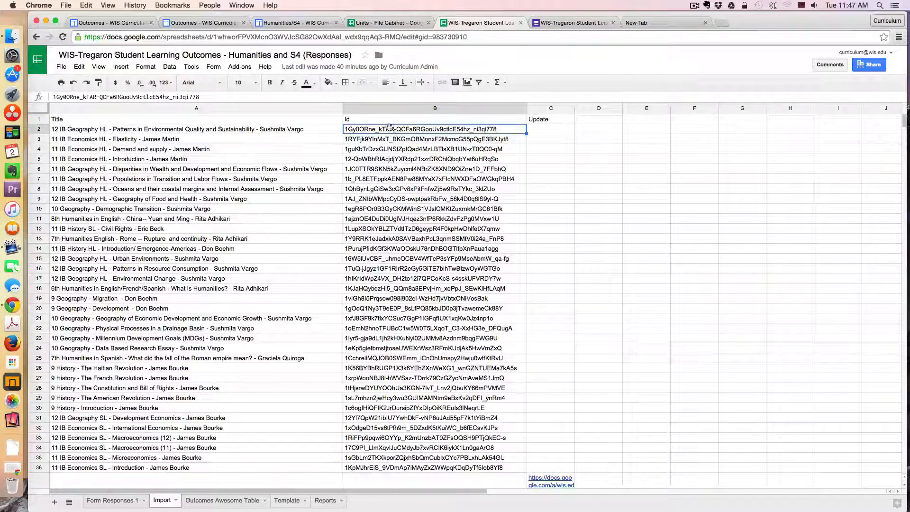
{"action": "left_click", "coordinate": [308, 131]}
{"action": "left_click", "coordinate": [378, 131]}
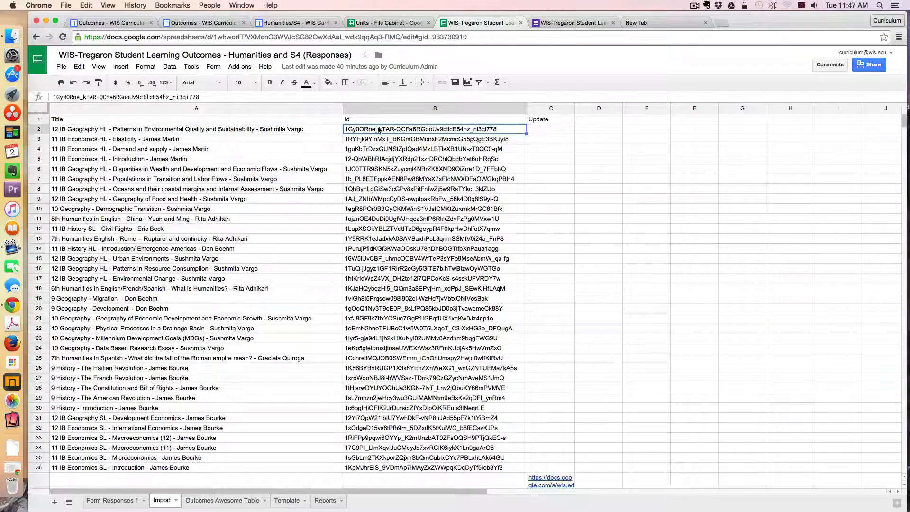
- View the first editResponse link on Form Responses 1 and open the spreadsheet's assignEditUrls script in the script editor
{"action": "left_click", "coordinate": [216, 501]}
{"action": "left_click", "coordinate": [126, 501]}
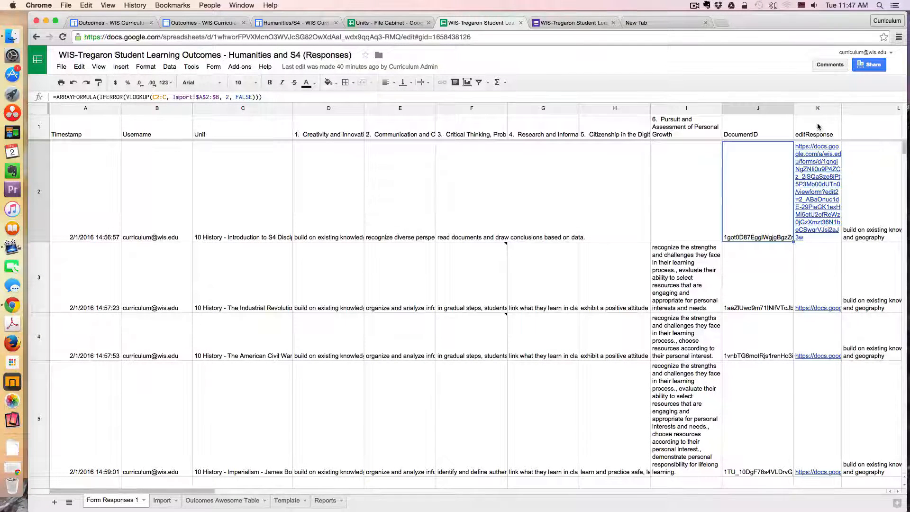
{"action": "left_click", "coordinate": [817, 124]}
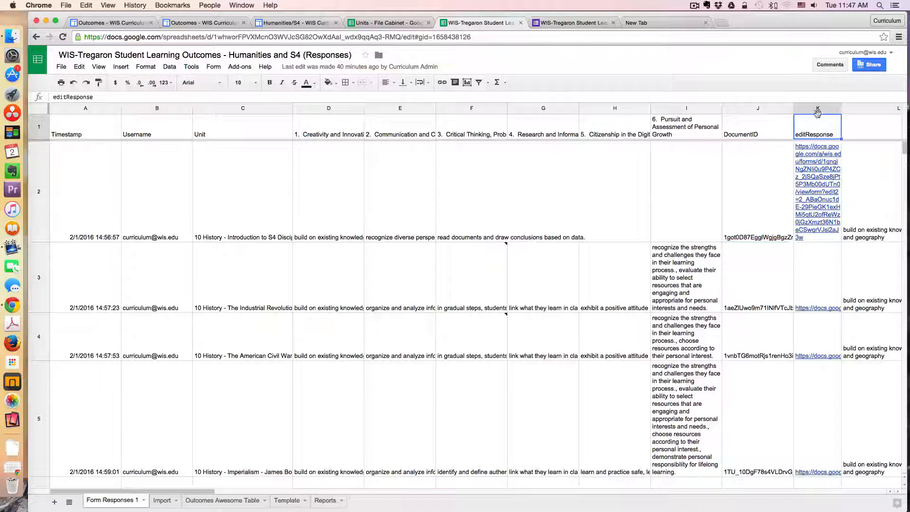
{"action": "left_click", "coordinate": [823, 239]}
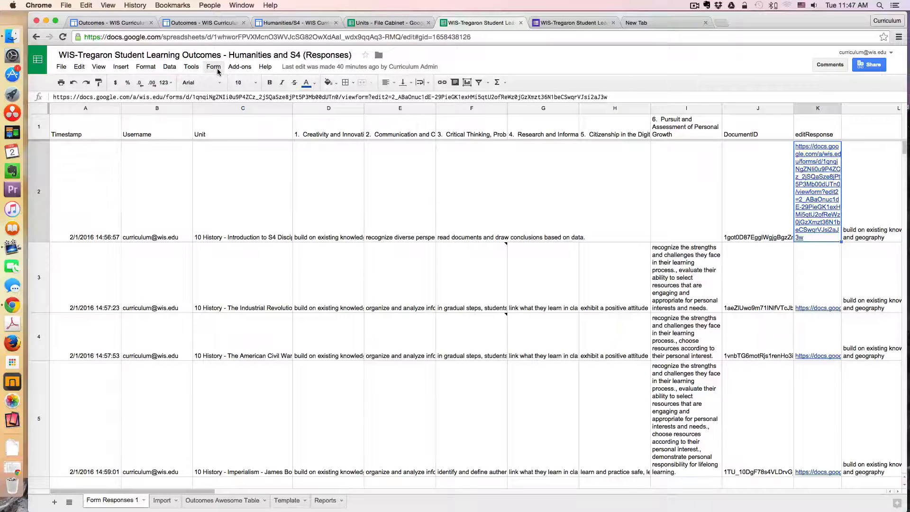
{"action": "left_click", "coordinate": [191, 66]}
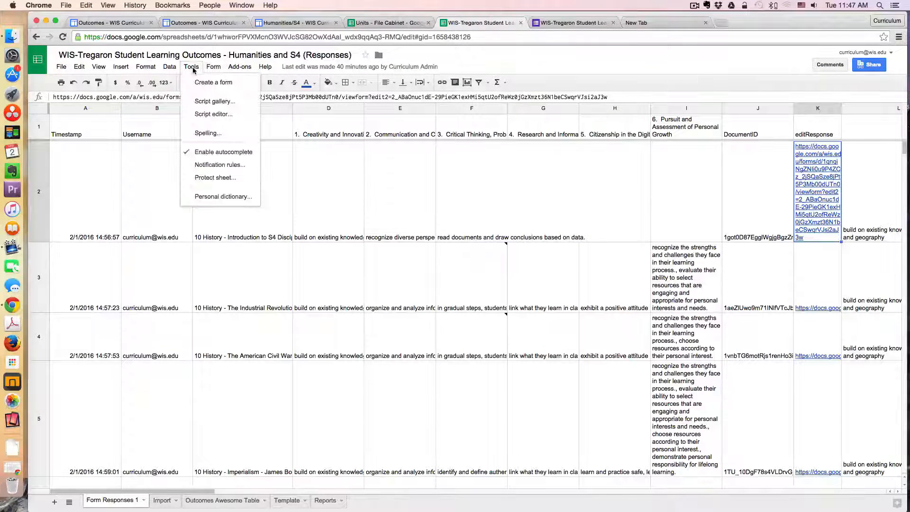
{"action": "left_click", "coordinate": [210, 112]}
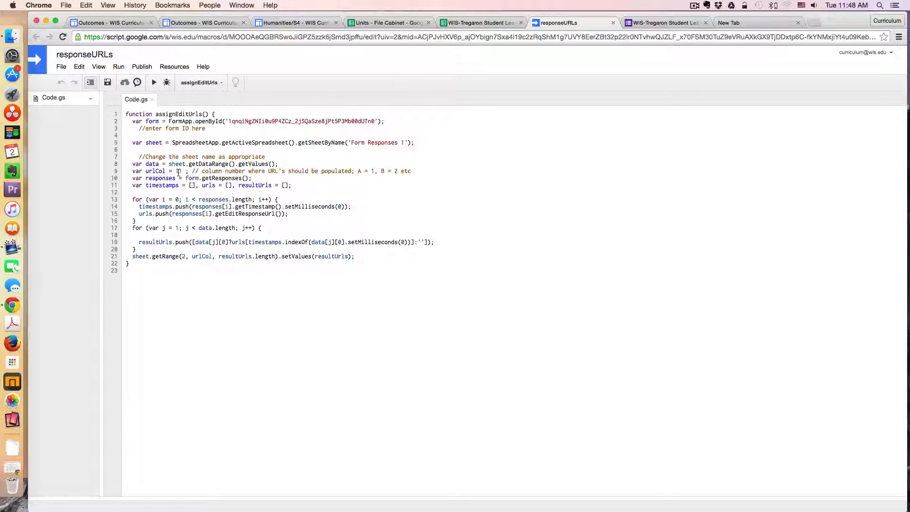
- Close the responseURLs script and examine the SPLIT formula in cell L2 of Form Responses 1
{"action": "left_click", "coordinate": [613, 23]}
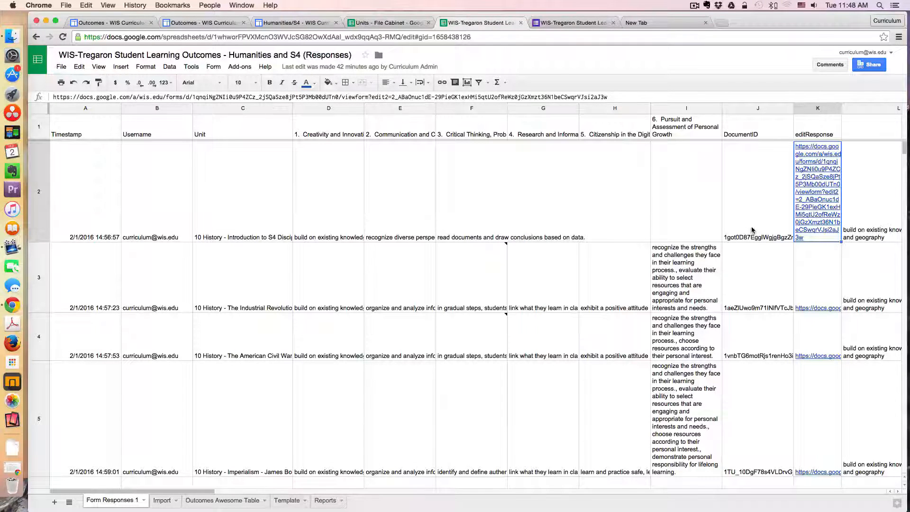
{"action": "left_click_drag", "start_coordinate": [742, 23], "coordinate": [694, 22]}
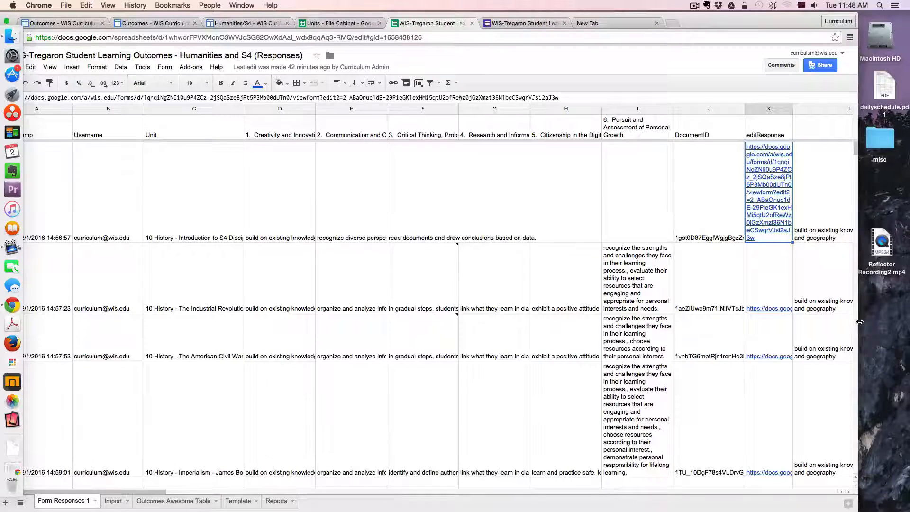
{"action": "left_click_drag", "start_coordinate": [858, 319], "coordinate": [908, 318]}
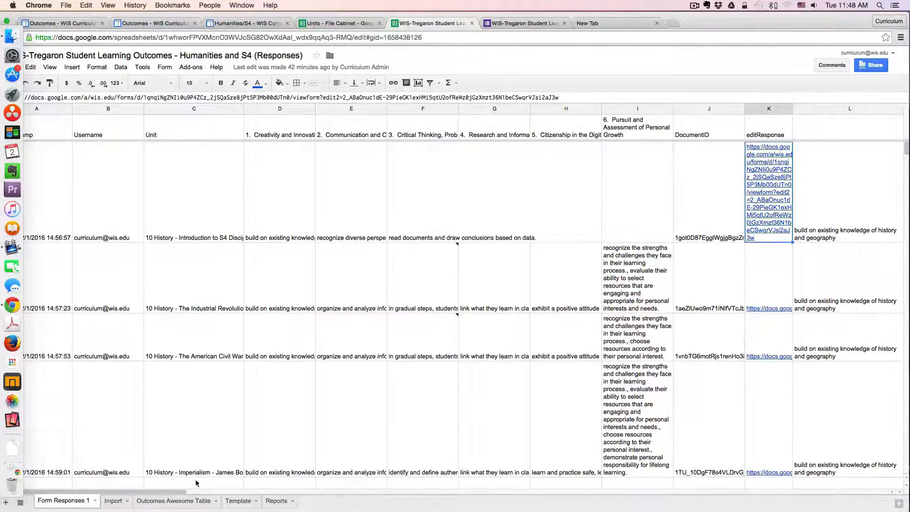
{"action": "left_click_drag", "start_coordinate": [188, 492], "coordinate": [331, 505]}
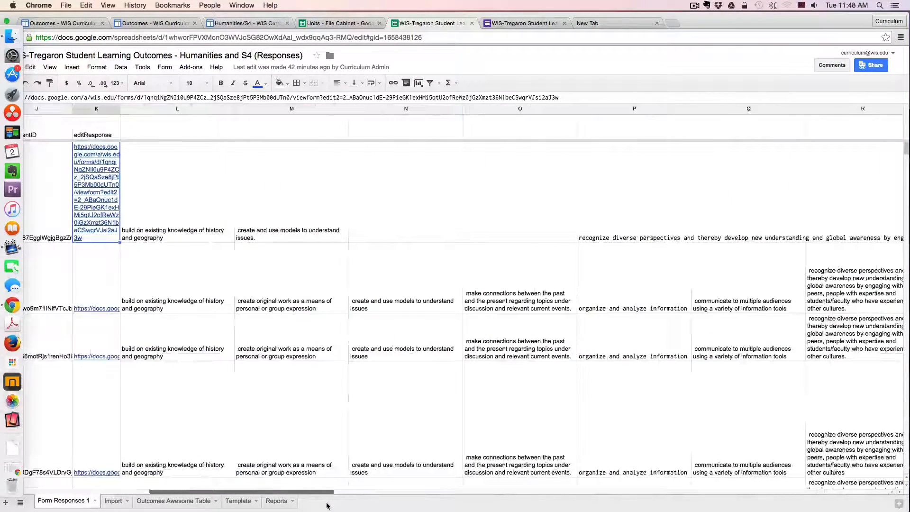
{"action": "left_click", "coordinate": [201, 168]}
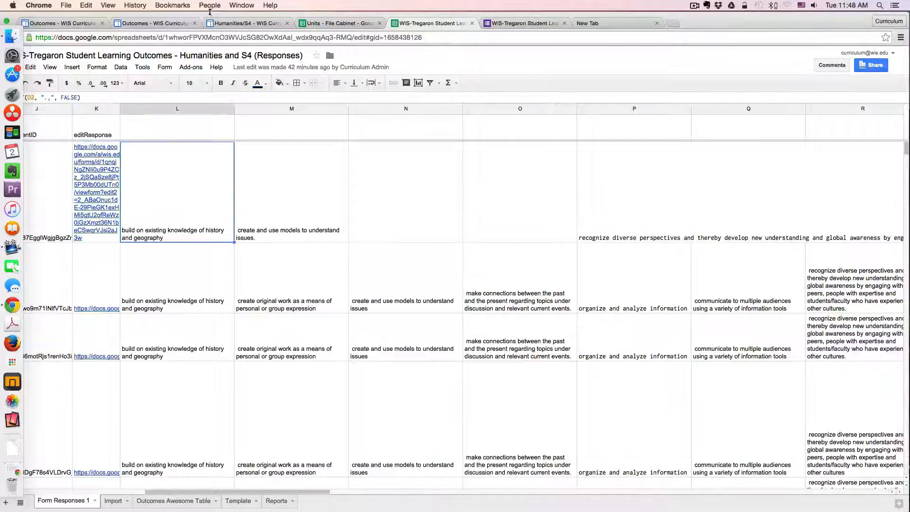
{"action": "left_click_drag", "start_coordinate": [208, 14], "coordinate": [300, 15]}
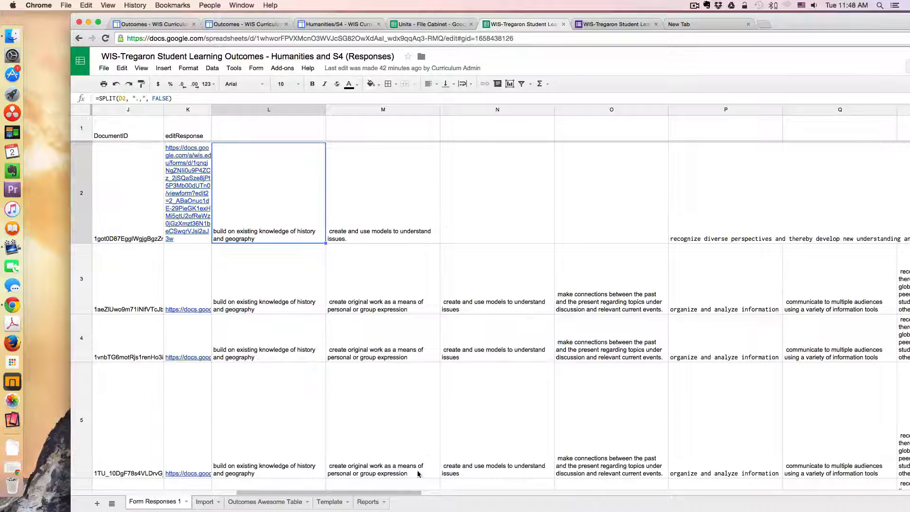
- Compare the combined outcome answers in columns G and I with the split columns through Formula Copy Down Status, and check the Import sheet
{"action": "left_click_drag", "start_coordinate": [396, 492], "coordinate": [336, 487]}
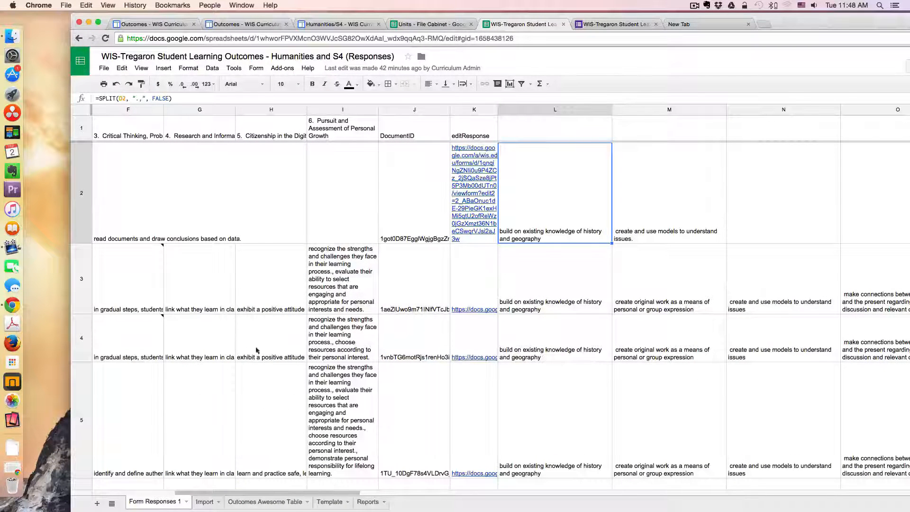
{"action": "left_click", "coordinate": [186, 237]}
{"action": "left_click", "coordinate": [320, 288]}
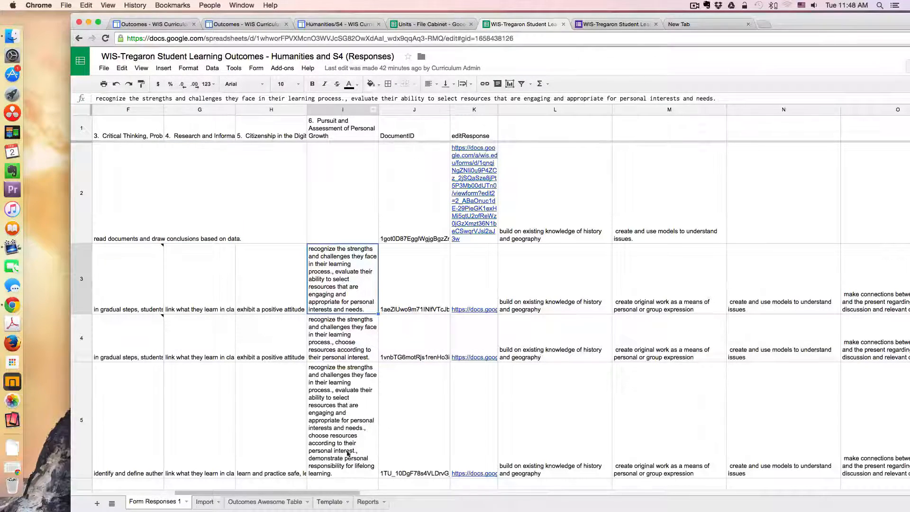
{"action": "left_click_drag", "start_coordinate": [351, 493], "coordinate": [880, 500]}
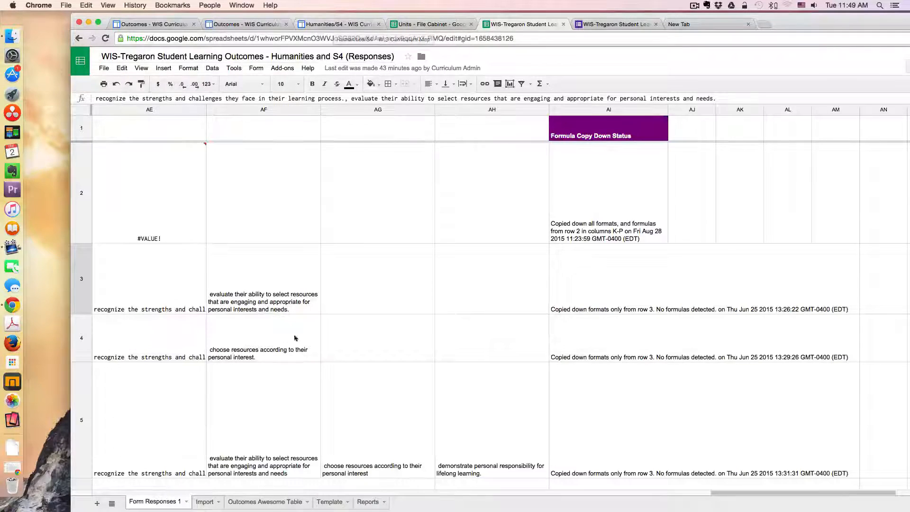
{"action": "left_click", "coordinate": [204, 503]}
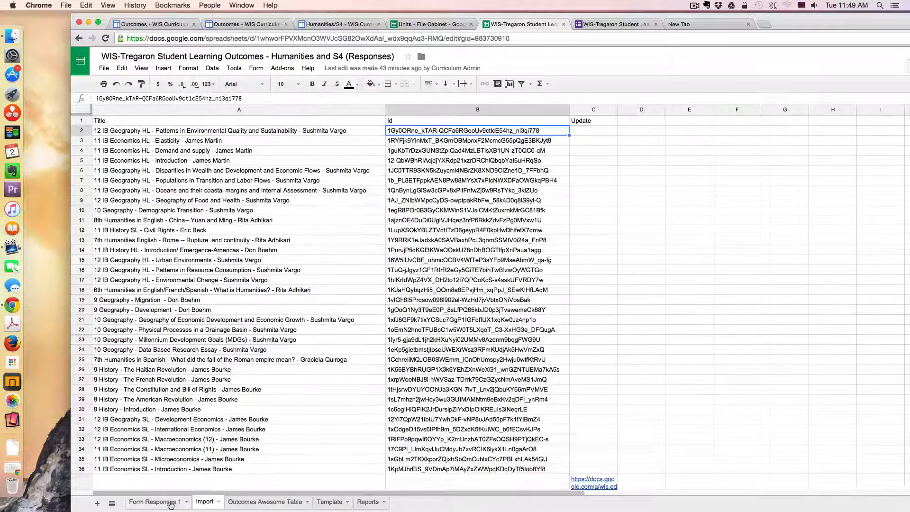
{"action": "left_click", "coordinate": [168, 503]}
- Review the unit table with its Edit/View Outcomes links and the embedded outcomes form on the Humanities/S4 site page
{"action": "left_click", "coordinate": [334, 24]}
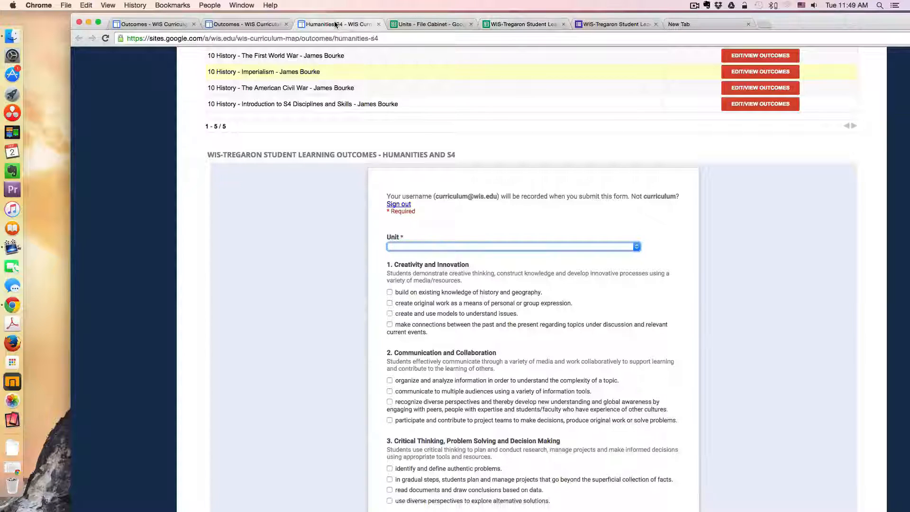
{"action": "scroll", "coordinate": [874, 213], "scroll_direction": "up", "scroll_amount": 5}
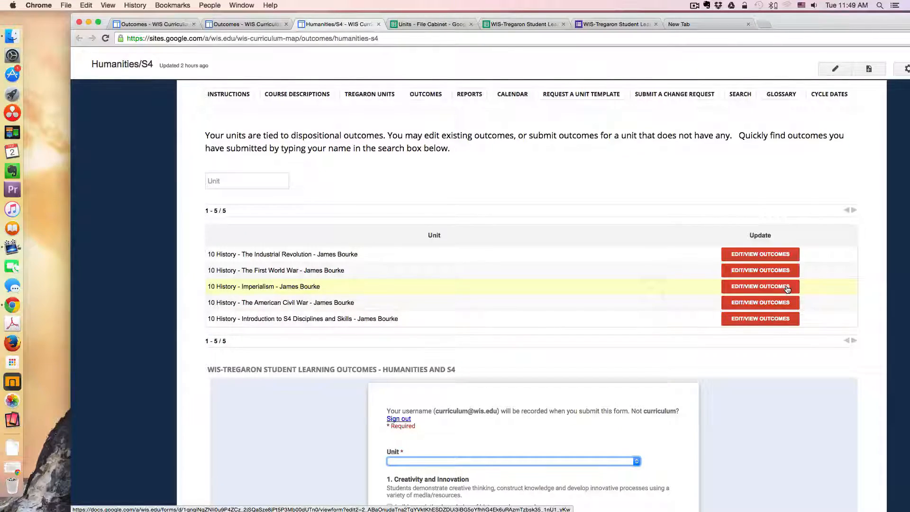
{"action": "scroll", "coordinate": [787, 289], "scroll_direction": "down", "scroll_amount": 6}
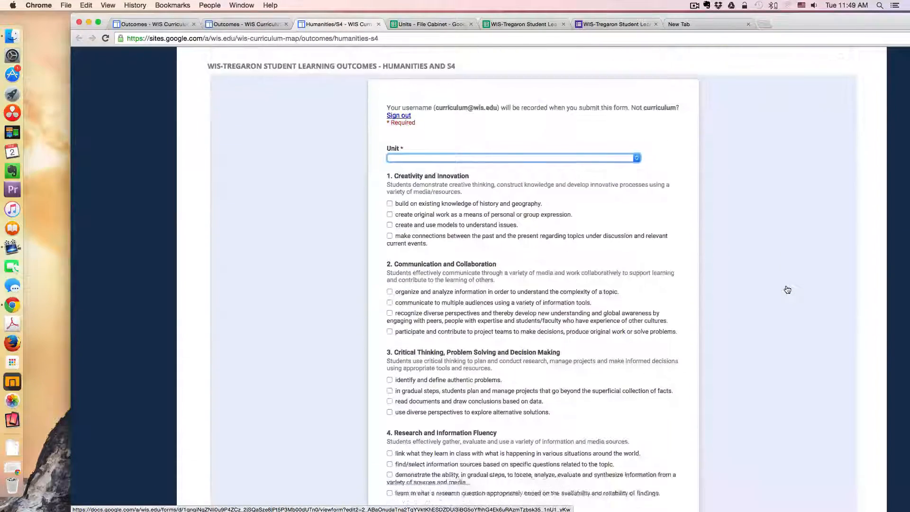
{"action": "scroll", "coordinate": [787, 289], "scroll_direction": "down", "scroll_amount": 9}
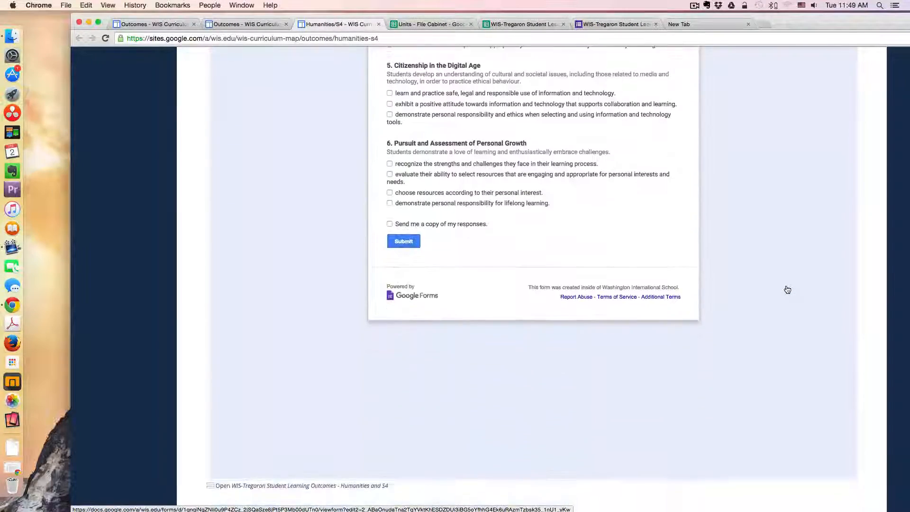
{"action": "scroll", "coordinate": [787, 289], "scroll_direction": "up", "scroll_amount": 6}
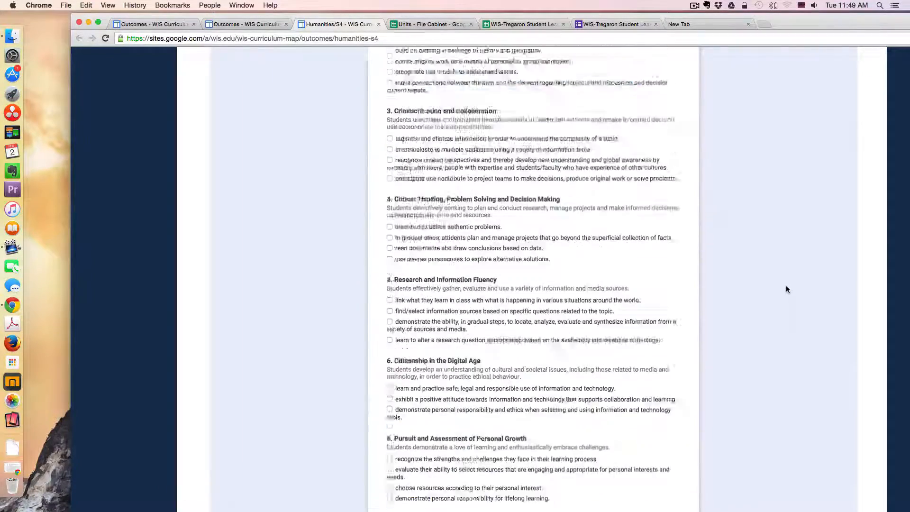
{"action": "scroll", "coordinate": [786, 289], "scroll_direction": "up", "scroll_amount": 8}
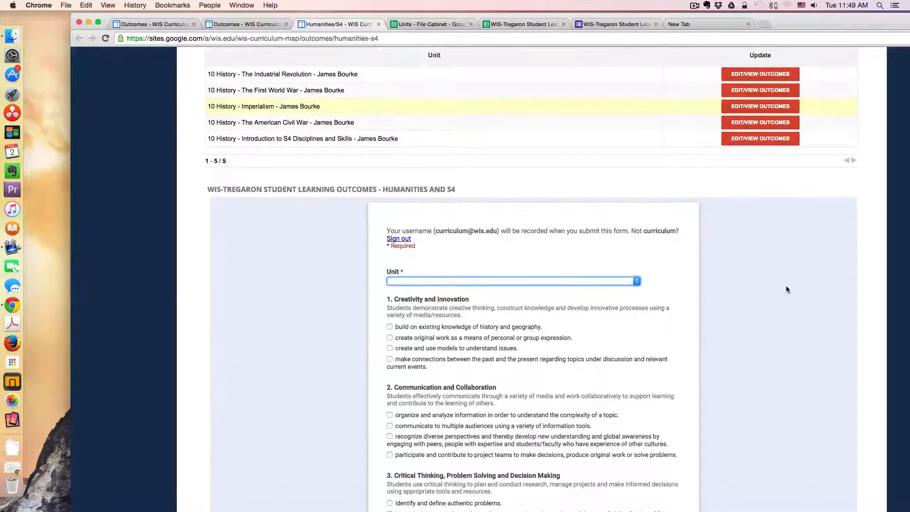
{"action": "scroll", "coordinate": [786, 285], "scroll_direction": "up", "scroll_amount": 4}
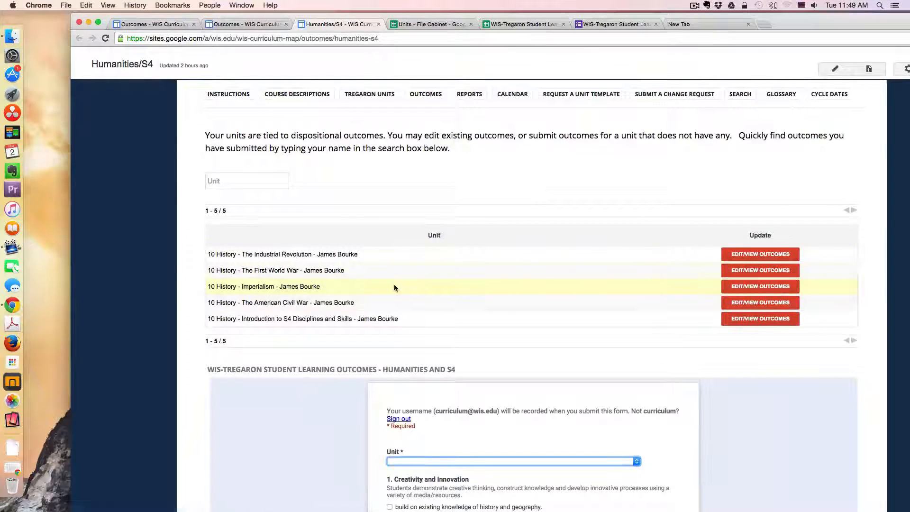